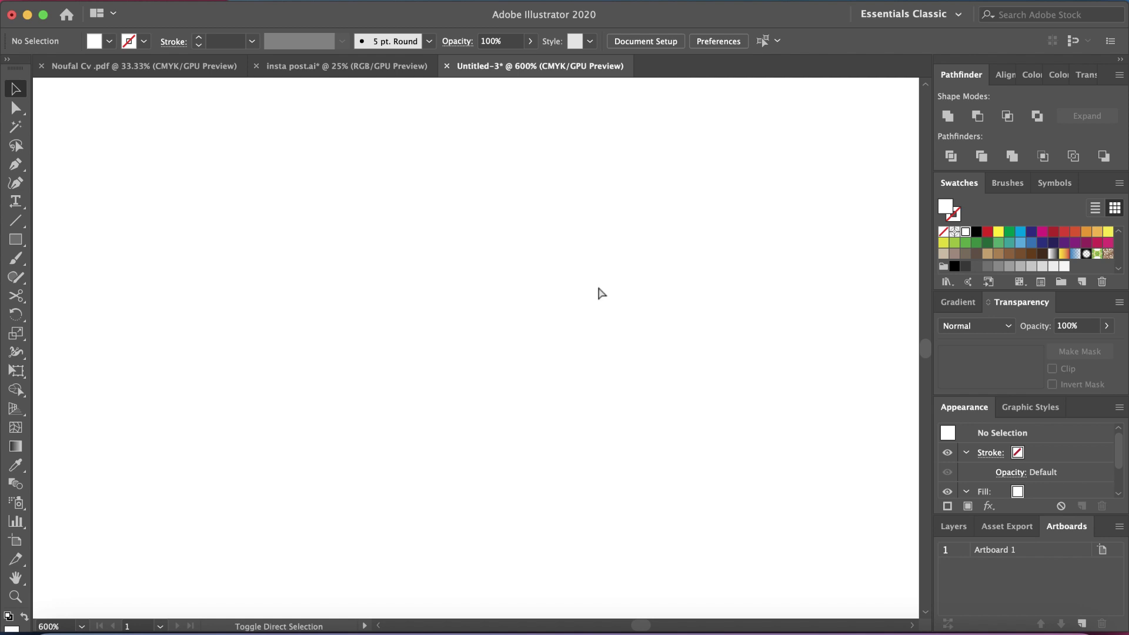
# Place the IRON sketch screenshot to fill the square artboard and lock it
pyautogui.press('shift+super+p')
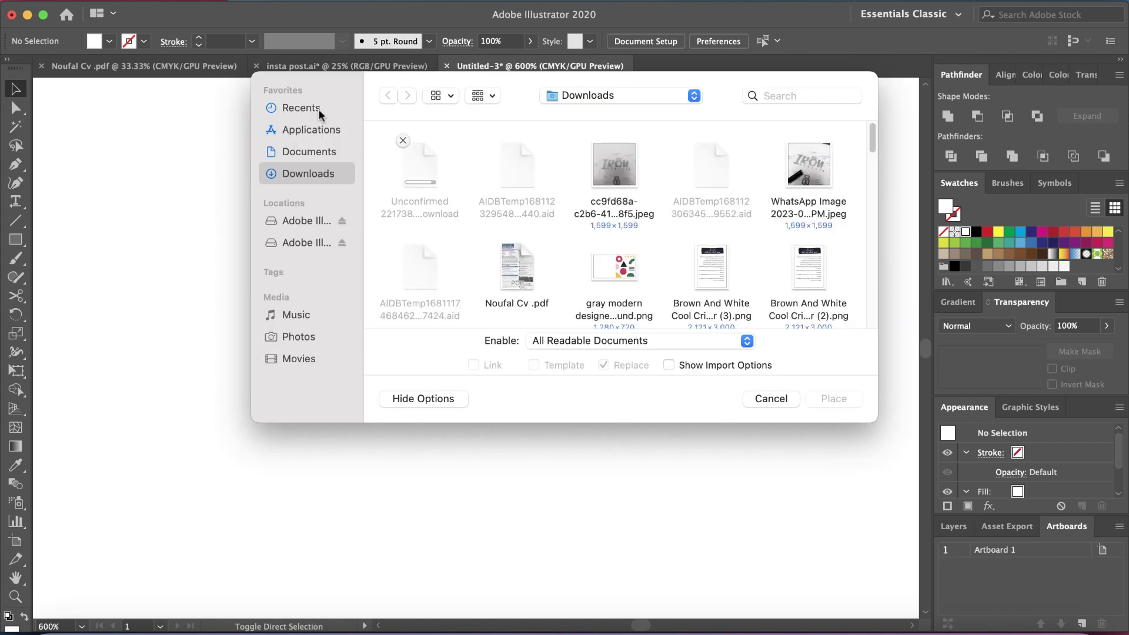
pyautogui.click(319, 109)
pyautogui.click(502, 184)
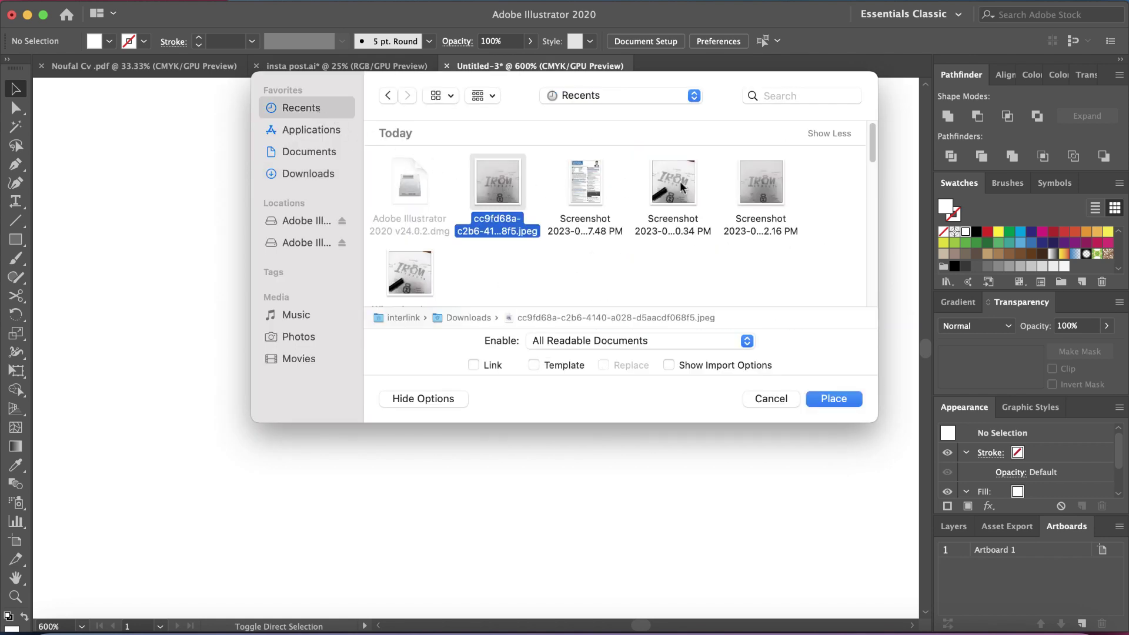
pyautogui.click(755, 187)
pyautogui.doubleClick(755, 187)
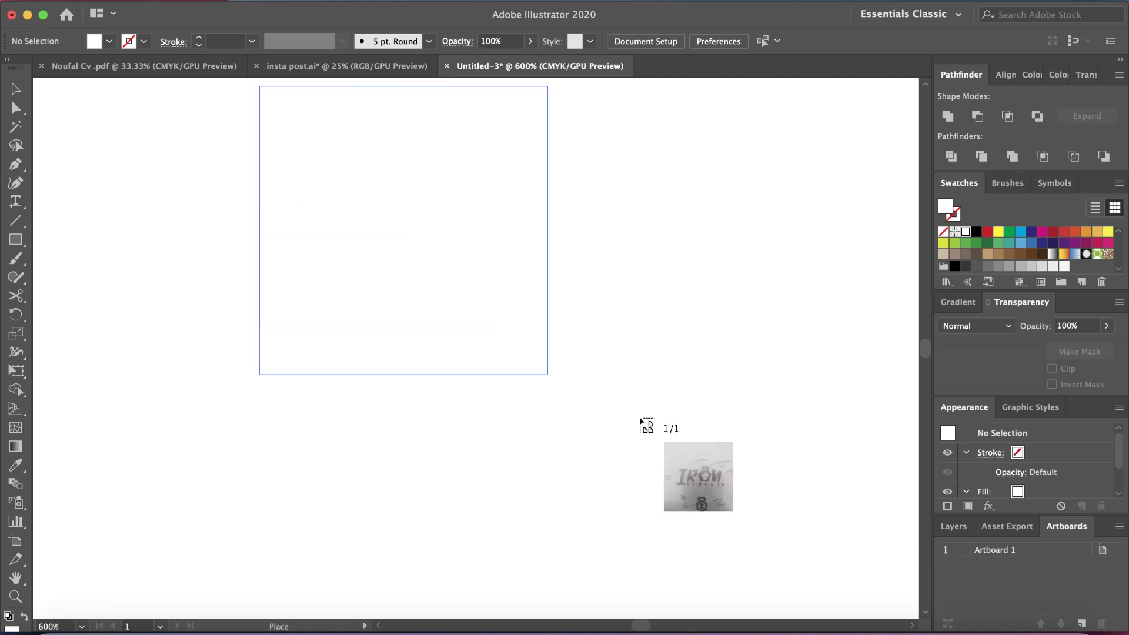
pyautogui.moveTo(835, 572); pyautogui.dragTo(871, 595)
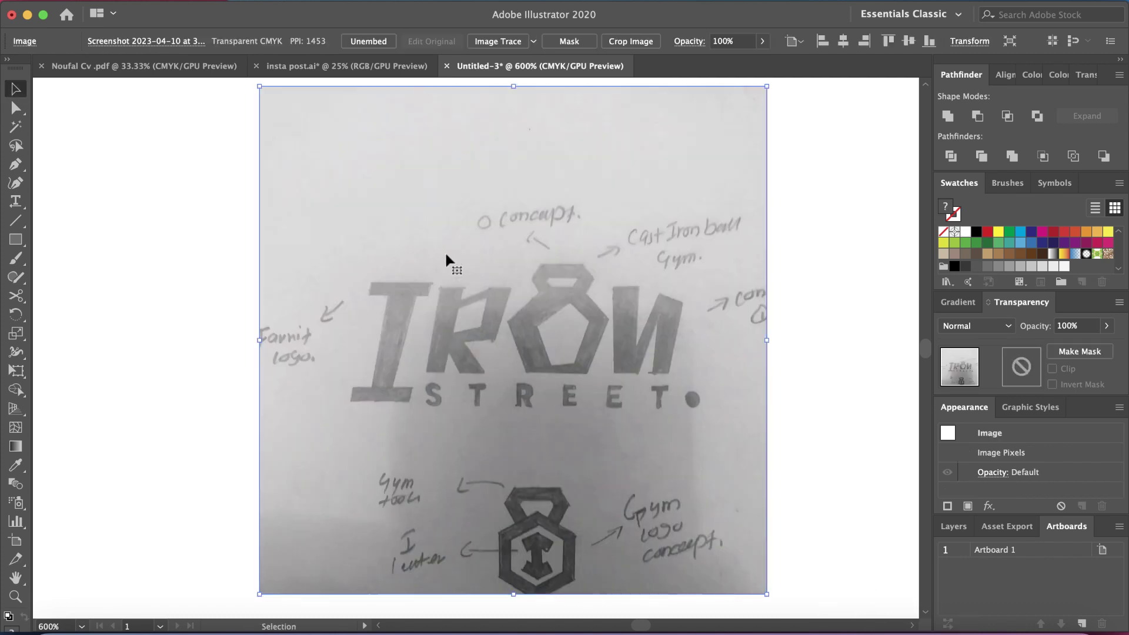
pyautogui.click(207, 1)
pyautogui.moveTo(187, 109)
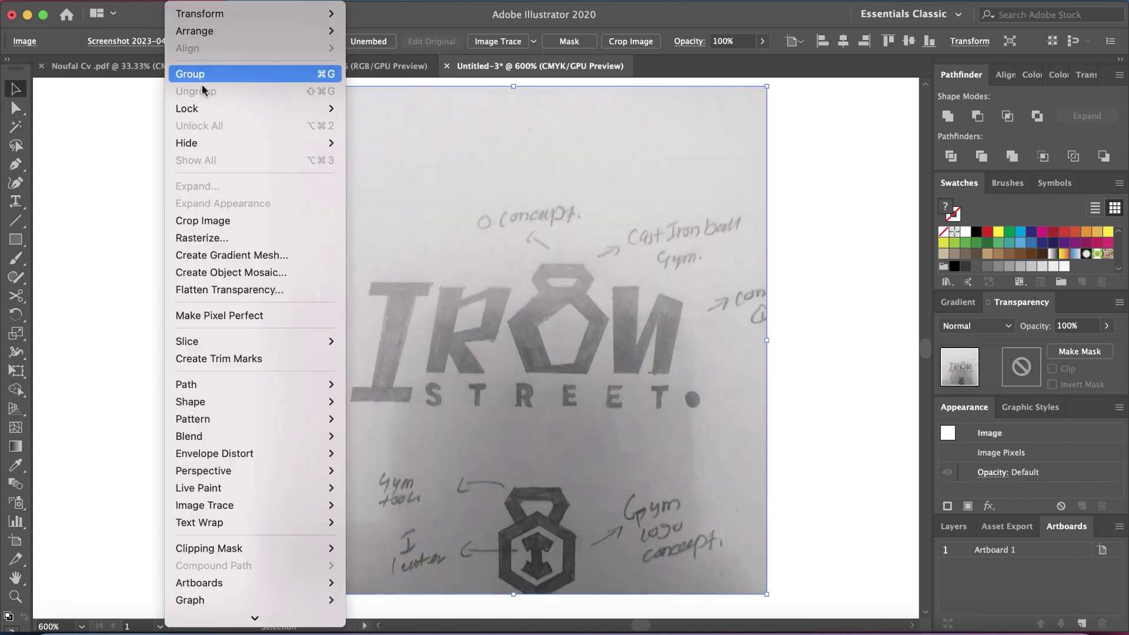
pyautogui.click(365, 111)
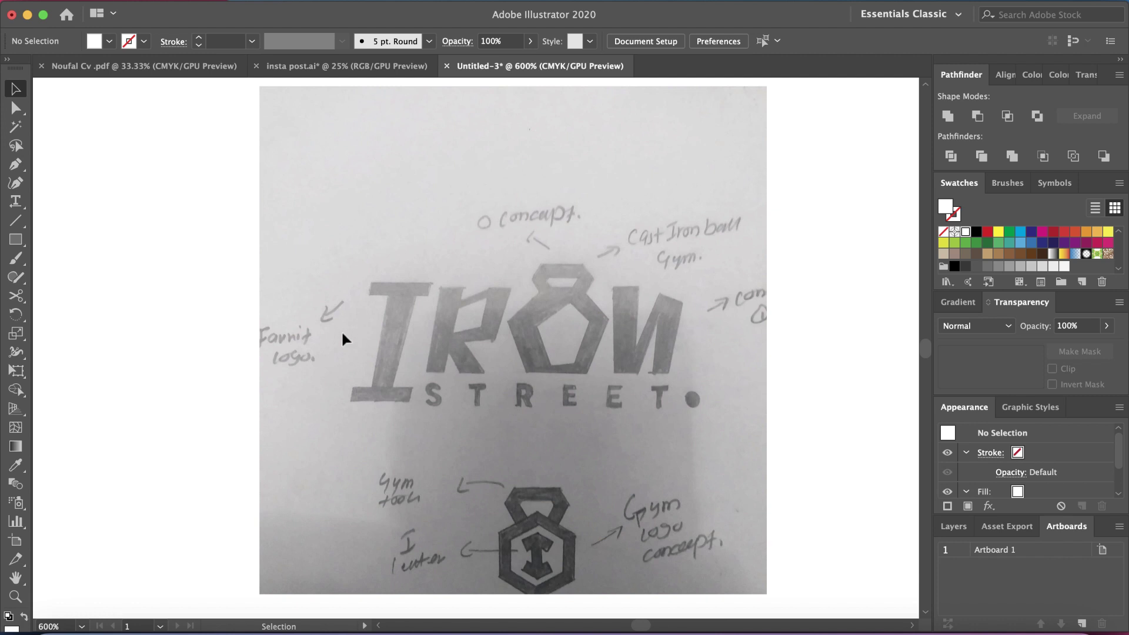
# Zoom in and trace the I's left side, stem and bottom serif with the Pen tool
pyautogui.click(14, 165)
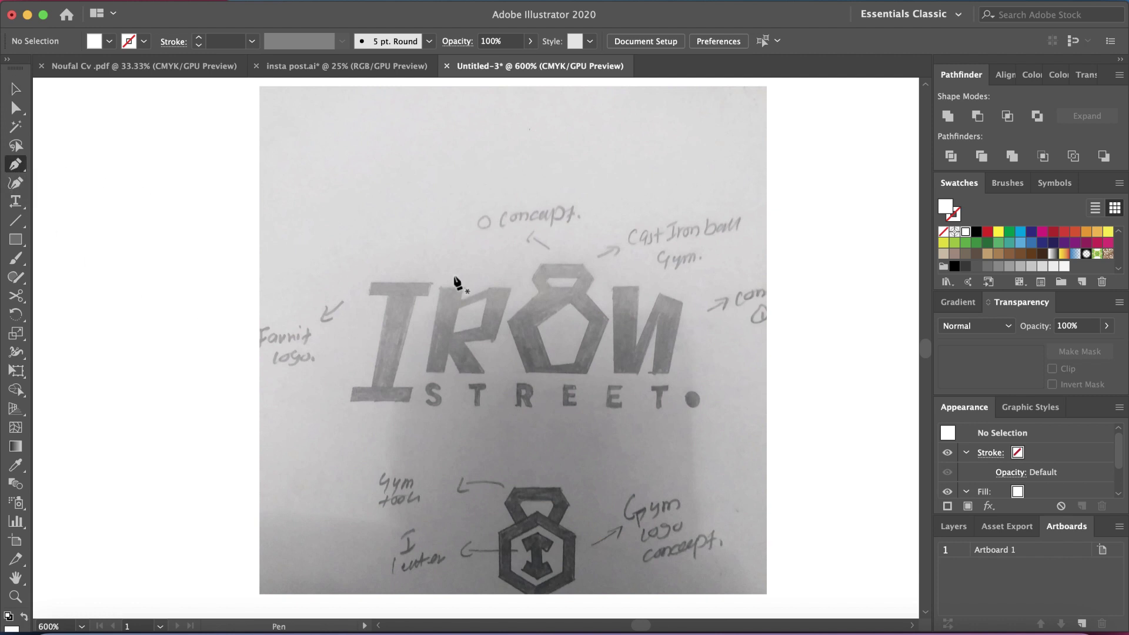
pyautogui.hotkey('ctrl', '+')
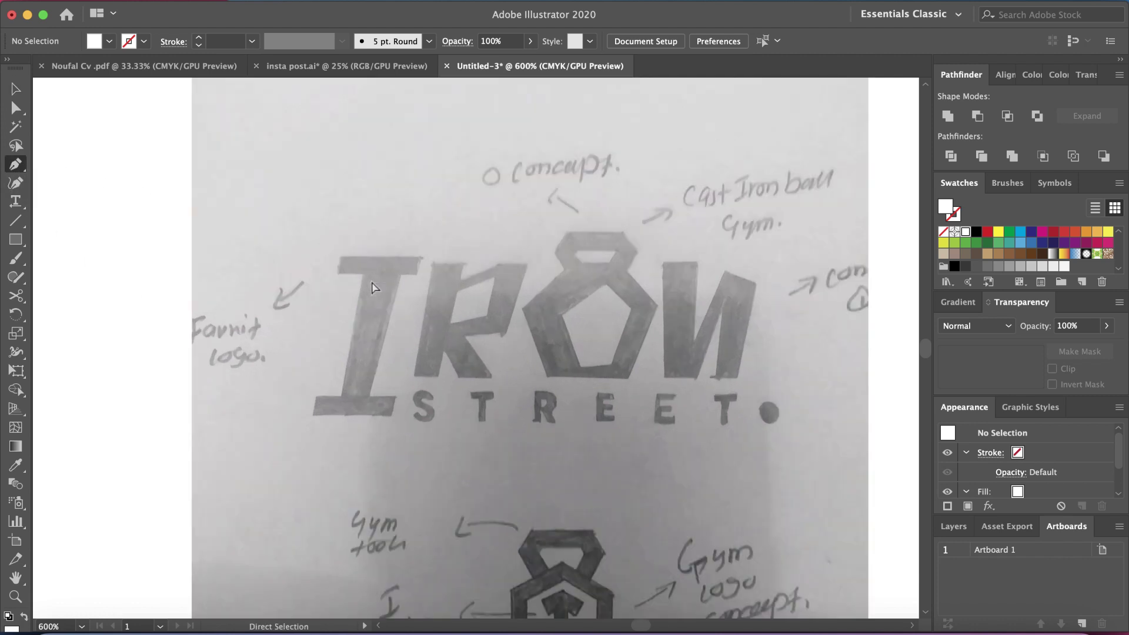
pyautogui.hotkey('ctrl', '+')
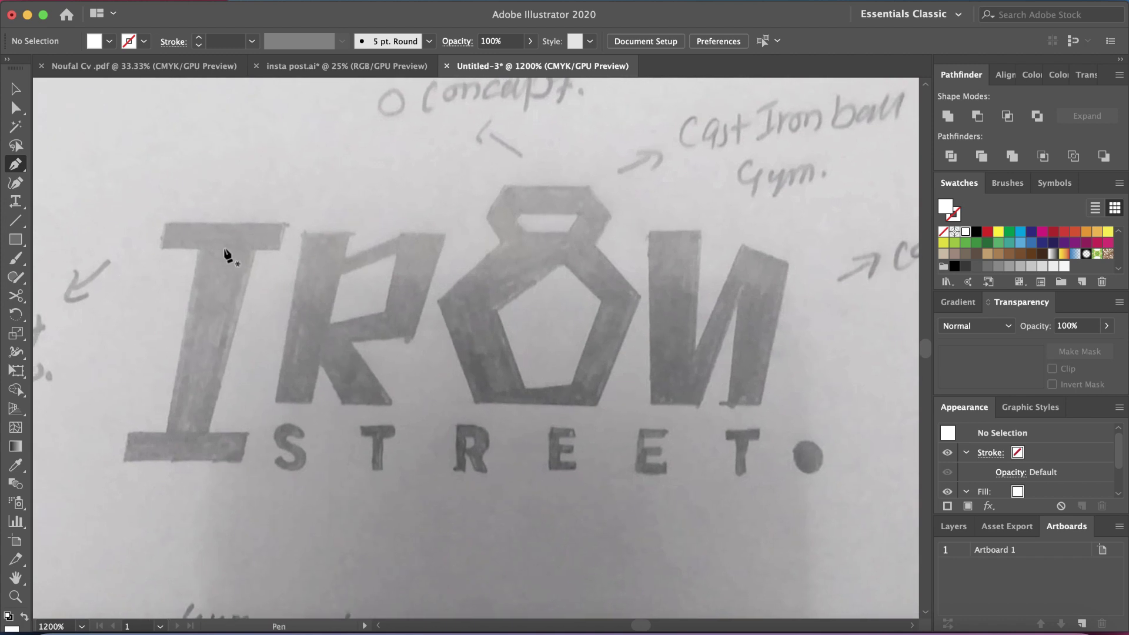
pyautogui.click(165, 225)
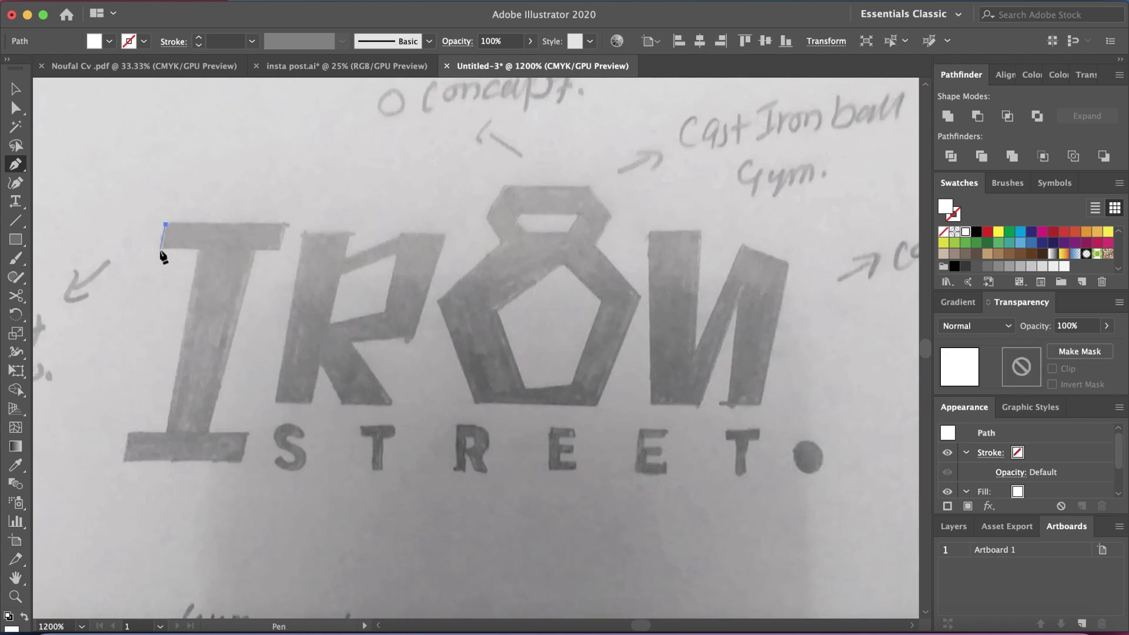
pyautogui.click(160, 249)
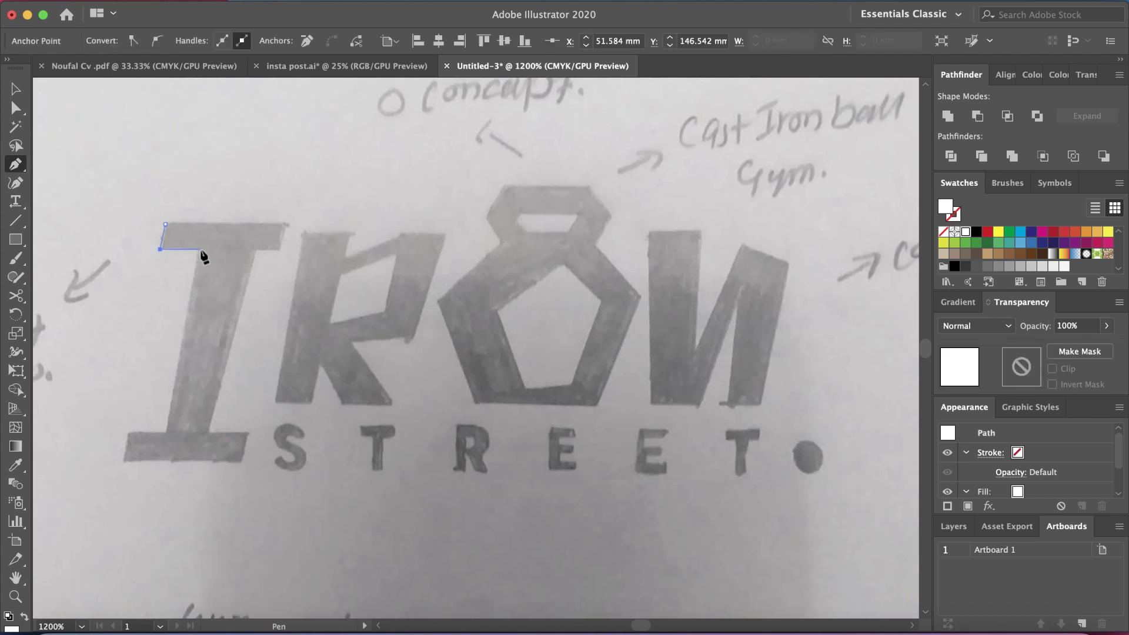
pyautogui.click(199, 250)
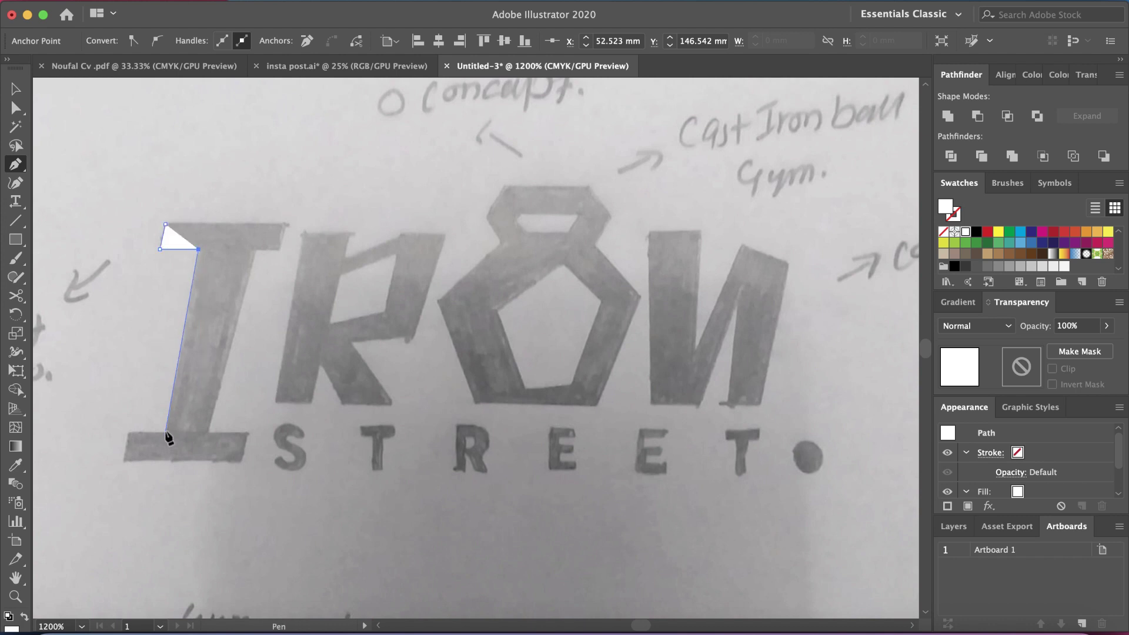
pyautogui.click(166, 432)
pyautogui.click(128, 432)
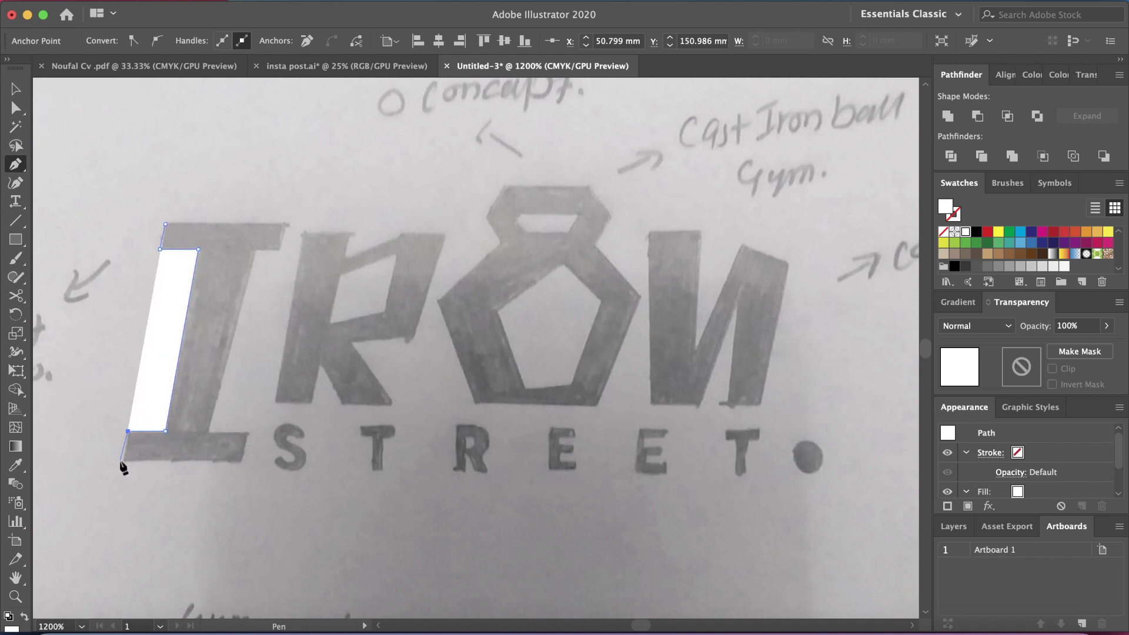
pyautogui.click(238, 462)
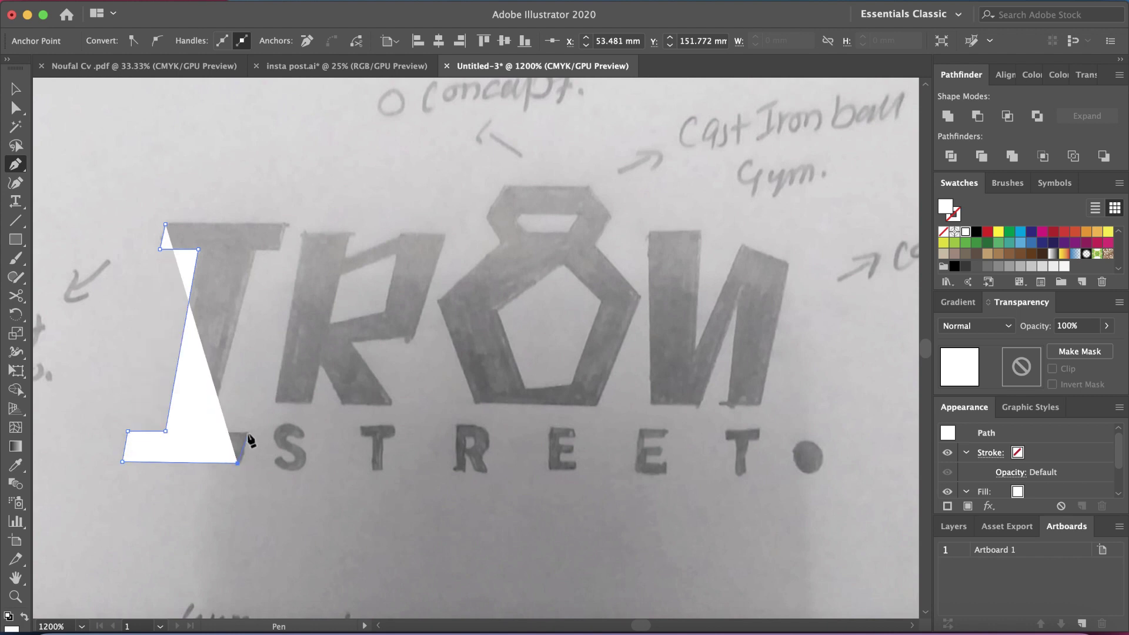
pyautogui.click(247, 434)
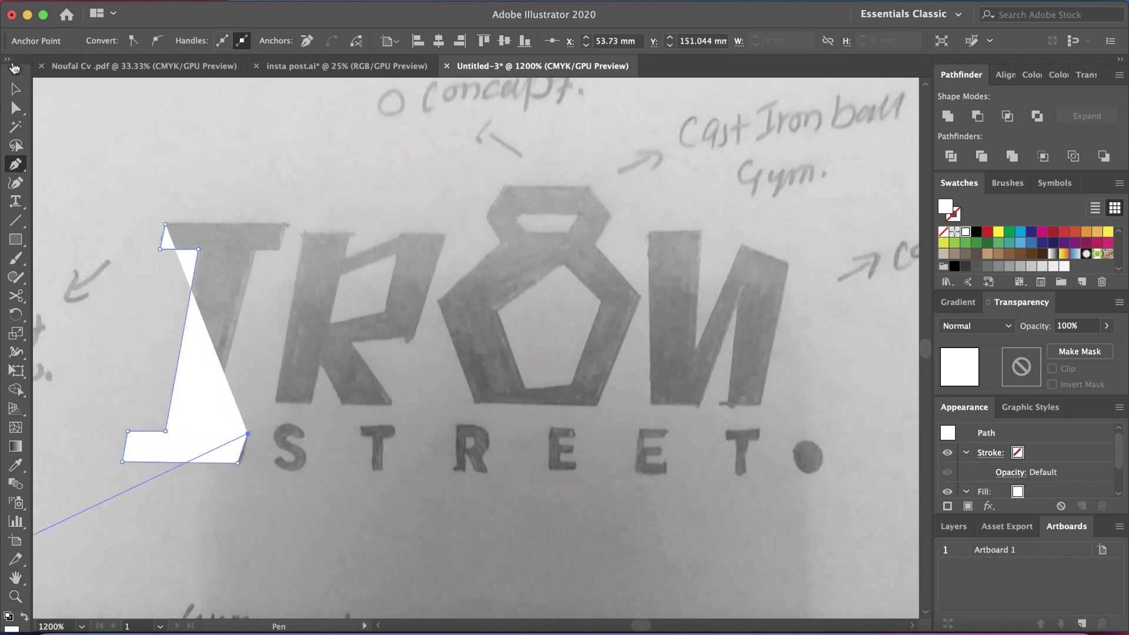
# Swap fill and stroke to white, then trace the I's right side and top serif to close it
pyautogui.click(8, 59)
pyautogui.click(43, 353)
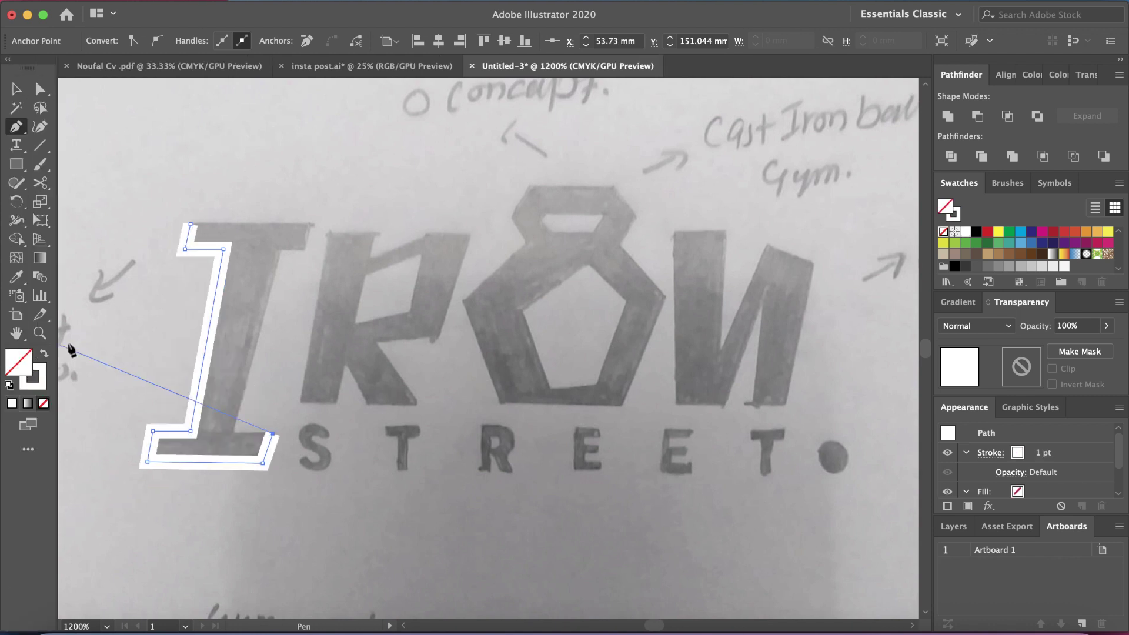
pyautogui.click(234, 432)
pyautogui.click(279, 249)
pyautogui.click(306, 249)
pyautogui.click(313, 221)
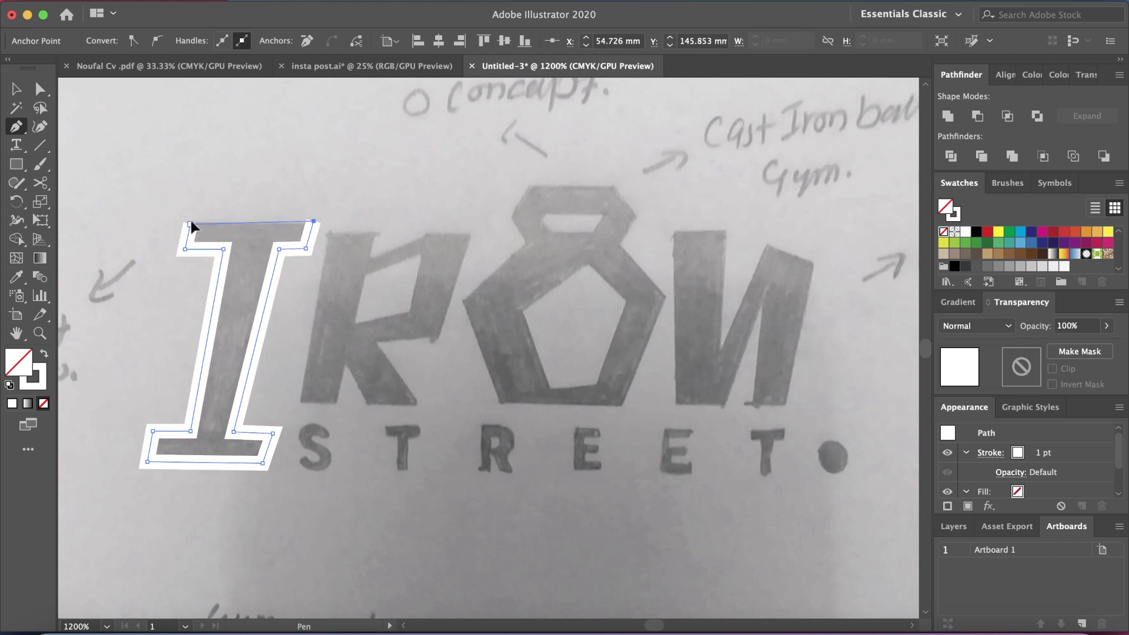
pyautogui.click(190, 224)
# Trace the K's outer outline: stem, bottom edge, leg and arm, closed at the start
pyautogui.click(327, 228)
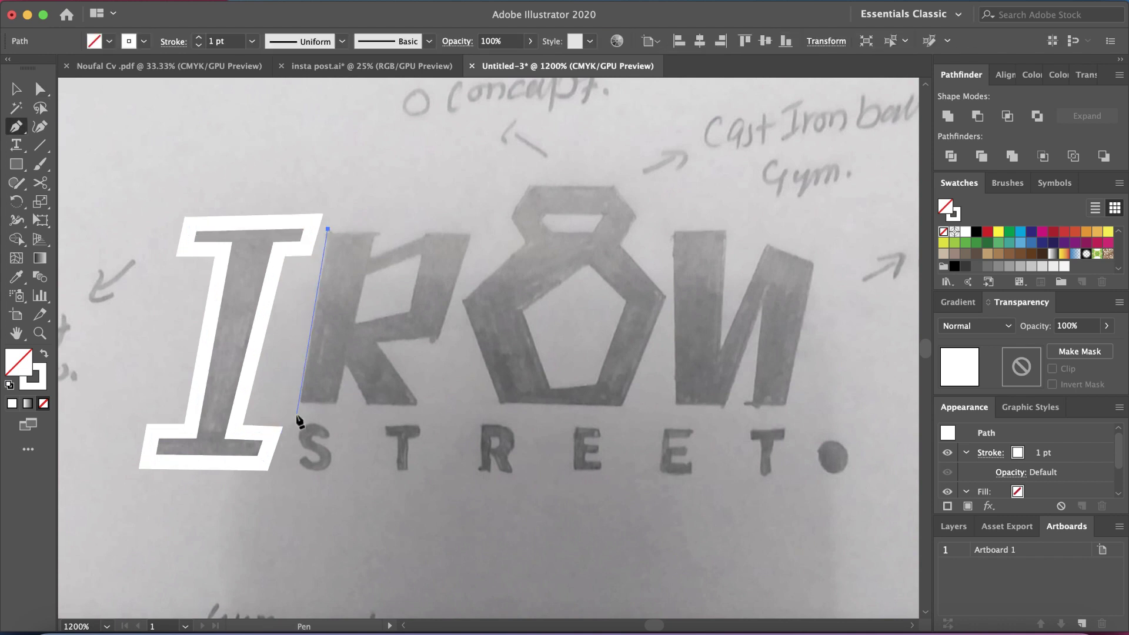
pyautogui.click(300, 402)
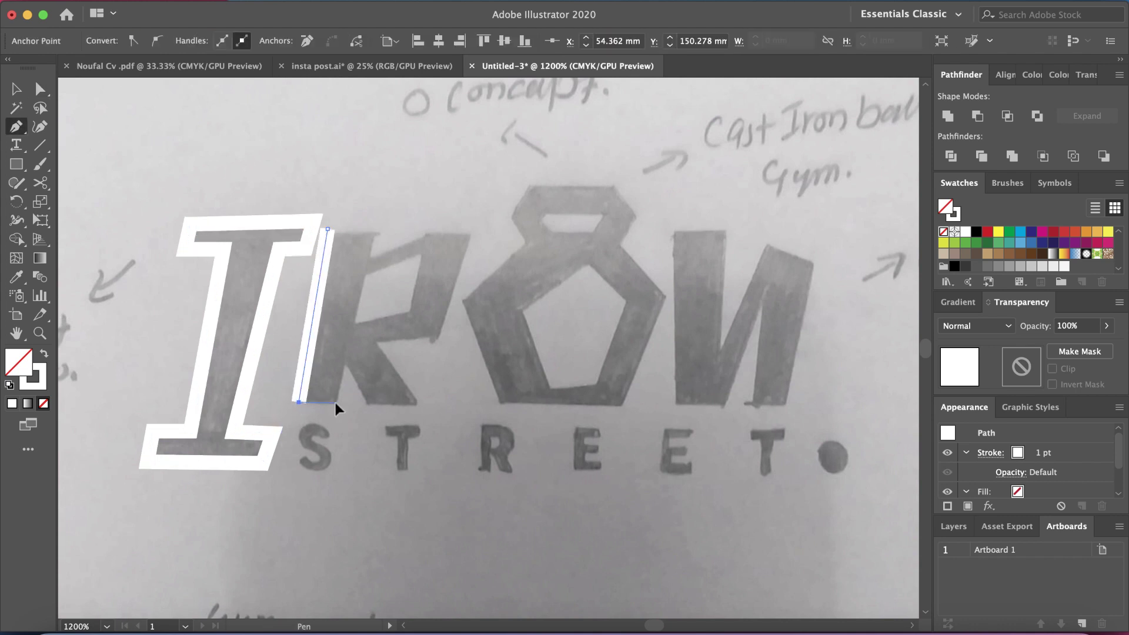
pyautogui.click(370, 403)
pyautogui.click(419, 403)
pyautogui.click(376, 342)
pyautogui.click(440, 335)
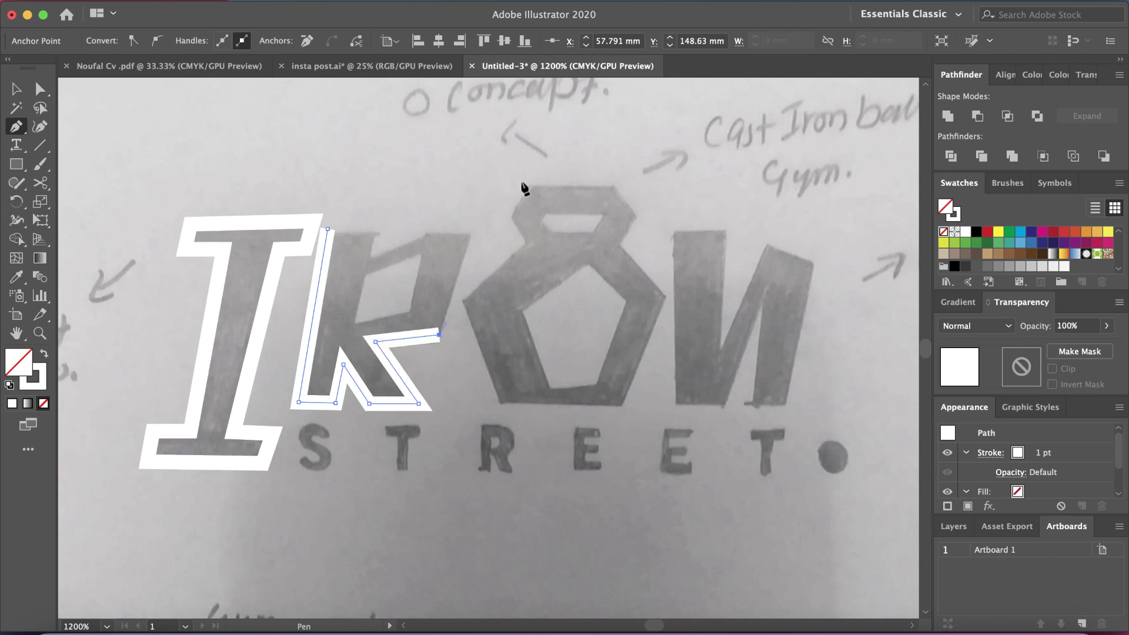
pyautogui.click(469, 234)
pyautogui.click(429, 232)
pyautogui.click(371, 259)
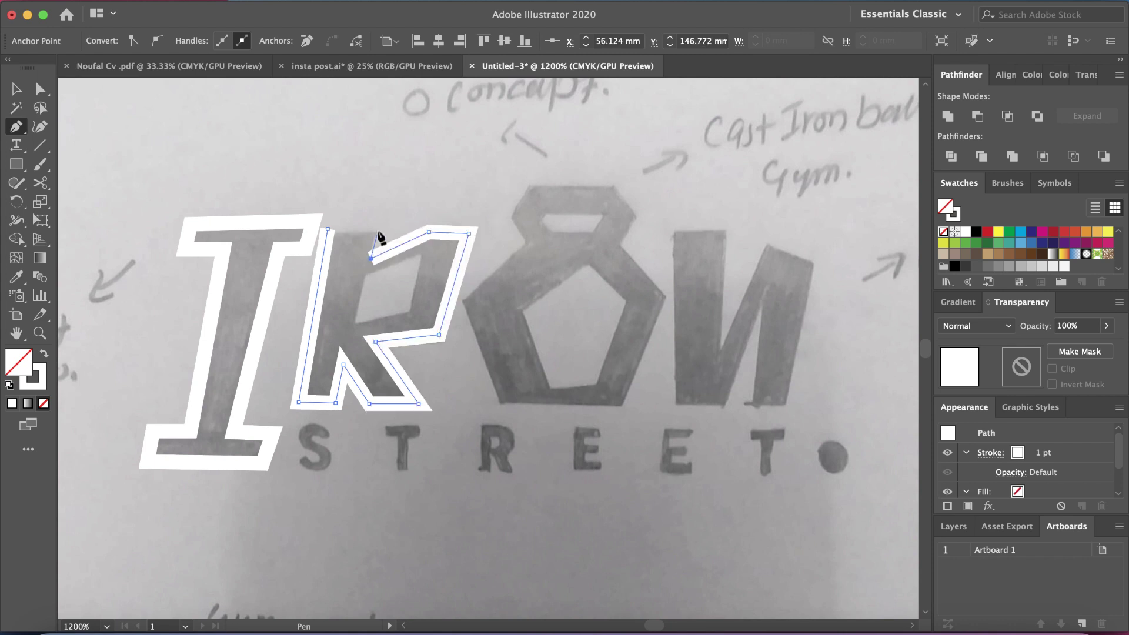
pyautogui.click(328, 230)
# Trace and close the K's inner counter, undoing and re-placing one misplaced corner
pyautogui.click(419, 255)
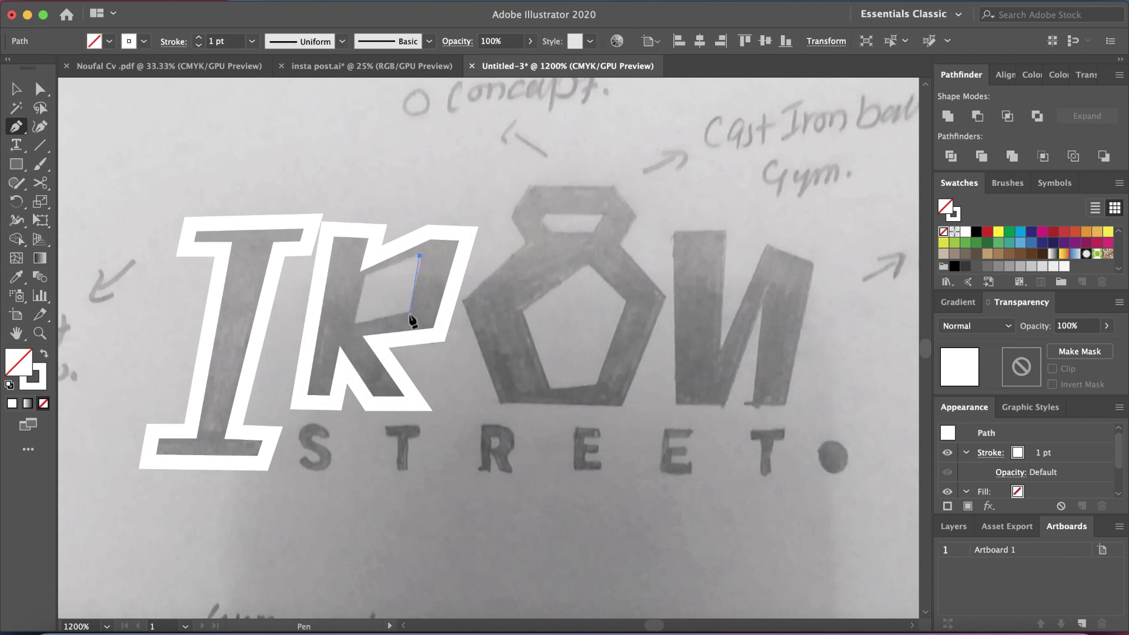
pyautogui.click(410, 311)
pyautogui.click(357, 323)
pyautogui.hotkey('ctrl', 'z')
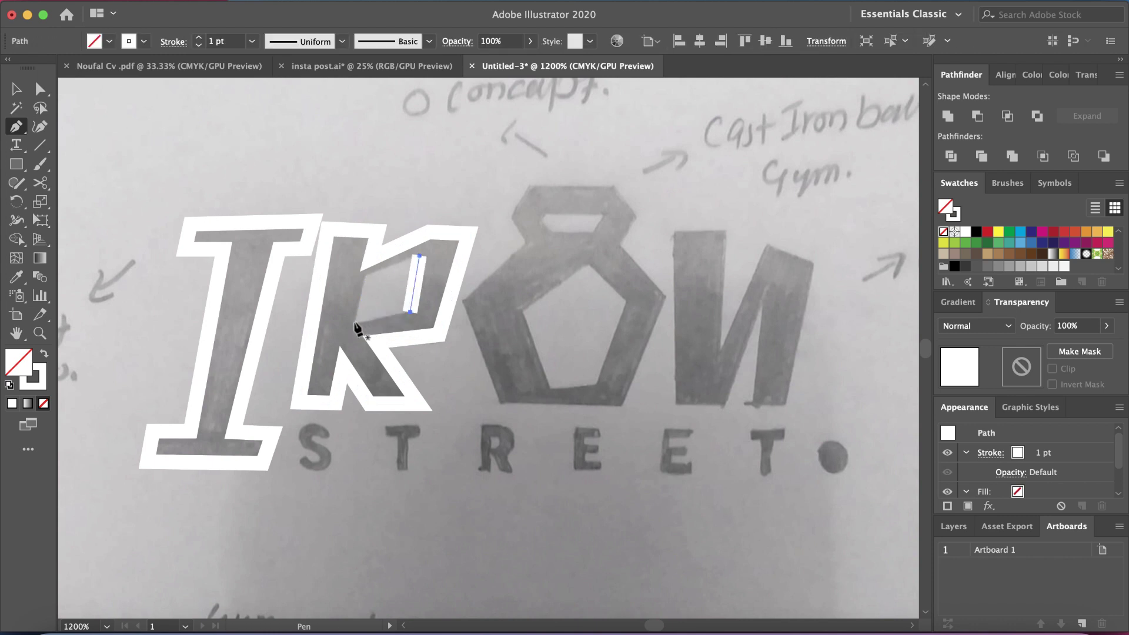
pyautogui.click(353, 323)
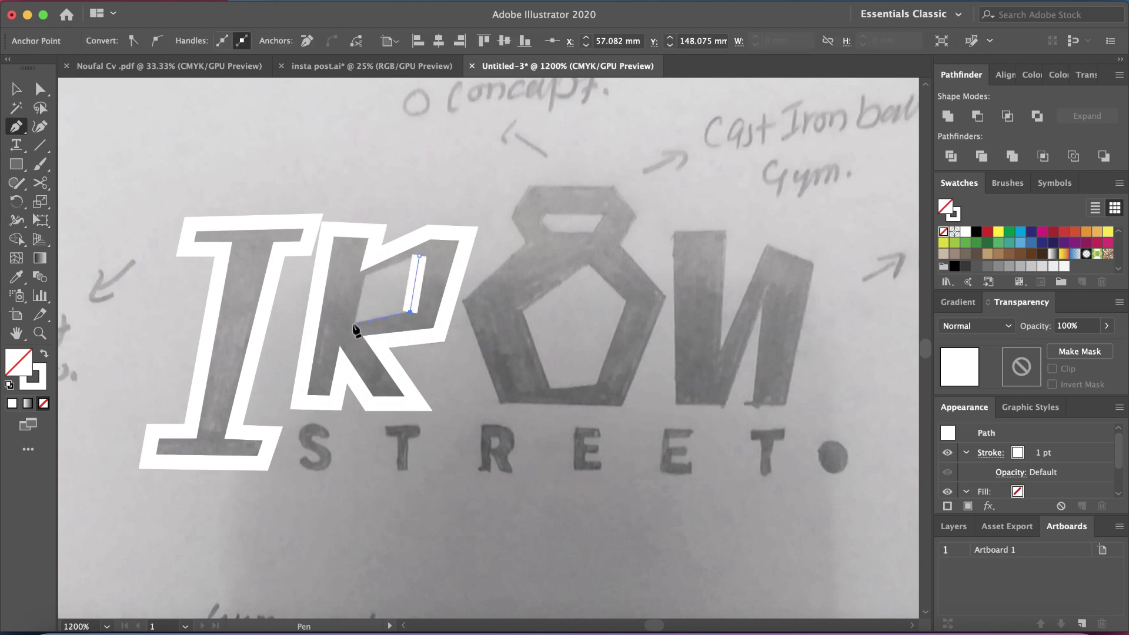
pyautogui.click(364, 278)
pyautogui.click(419, 256)
# Trace the kettlebell O's handle hole and its closed outer outline
pyautogui.click(546, 221)
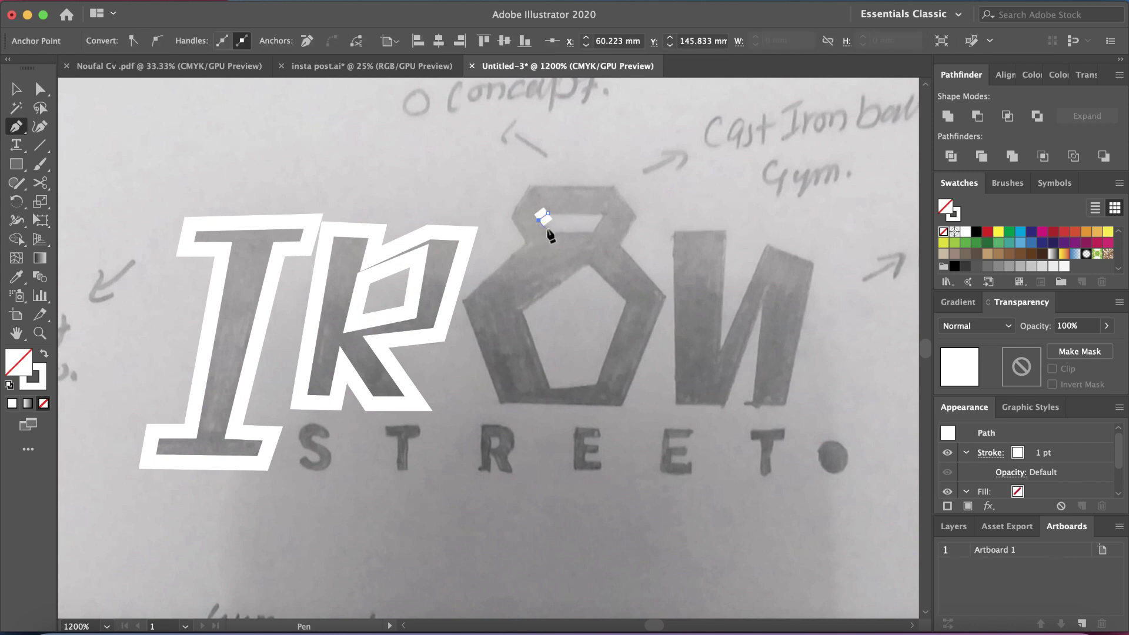
pyautogui.click(547, 218)
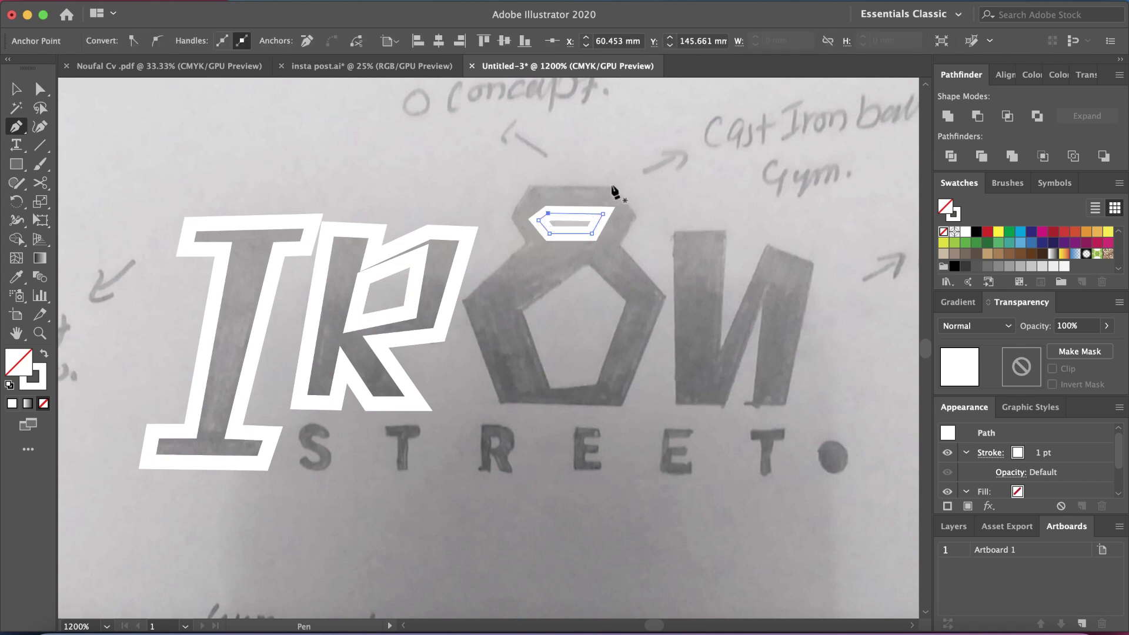
pyautogui.click(613, 184)
pyautogui.click(530, 185)
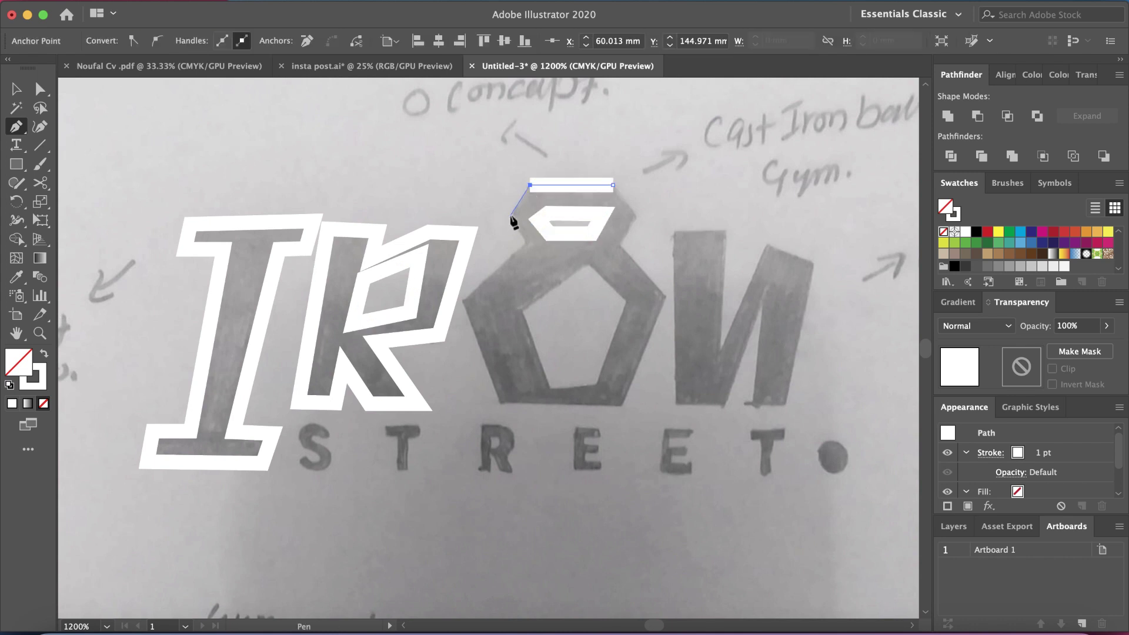
pyautogui.click(464, 300)
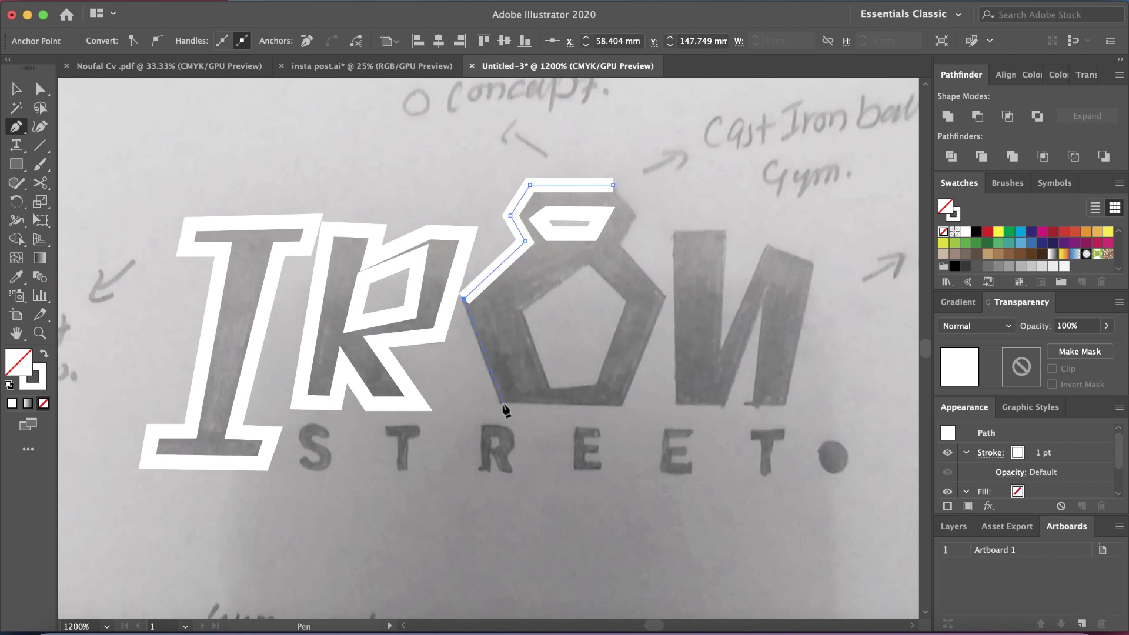
pyautogui.click(500, 404)
pyautogui.click(623, 405)
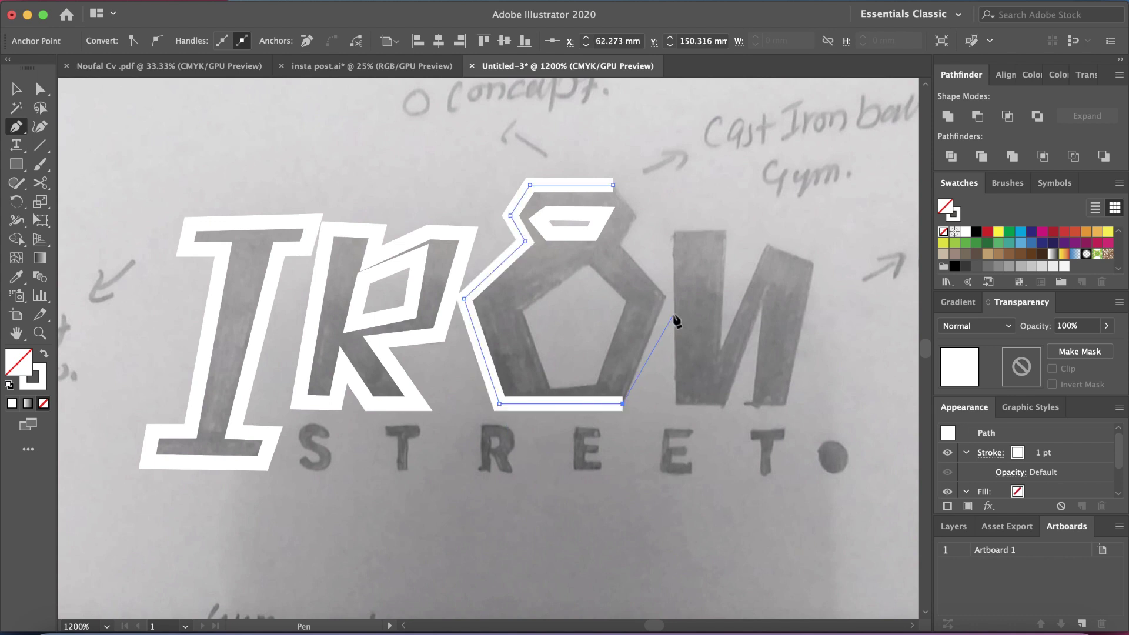
pyautogui.click(666, 296)
pyautogui.click(620, 244)
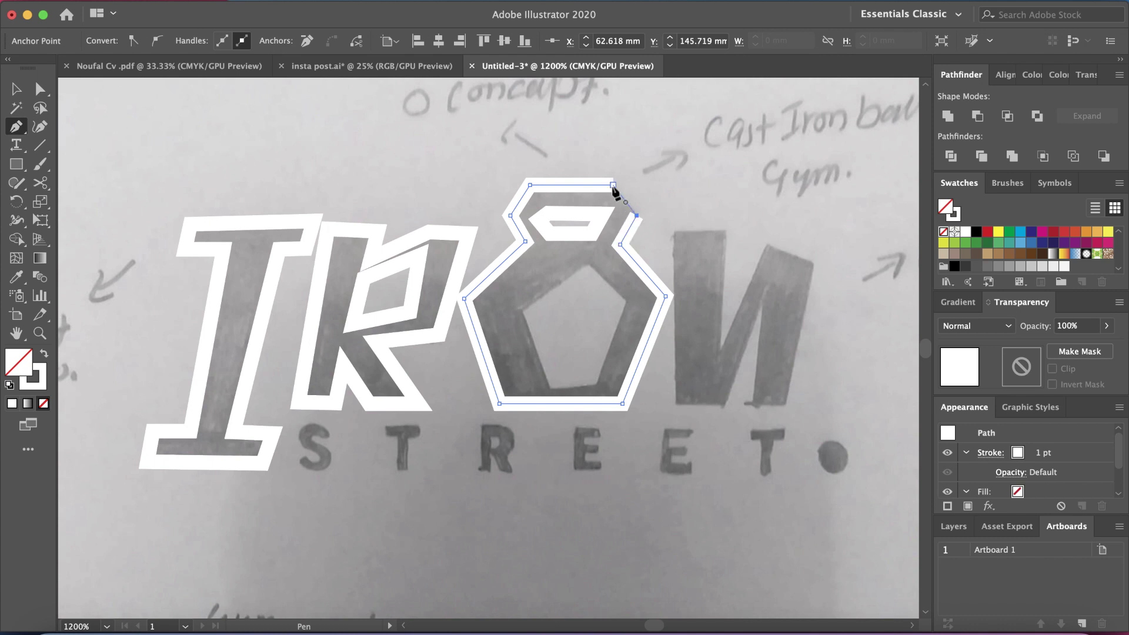
pyautogui.click(587, 263)
# Trace the kettlebell's inner pentagon as a closed shape
pyautogui.click(522, 310)
pyautogui.click(550, 387)
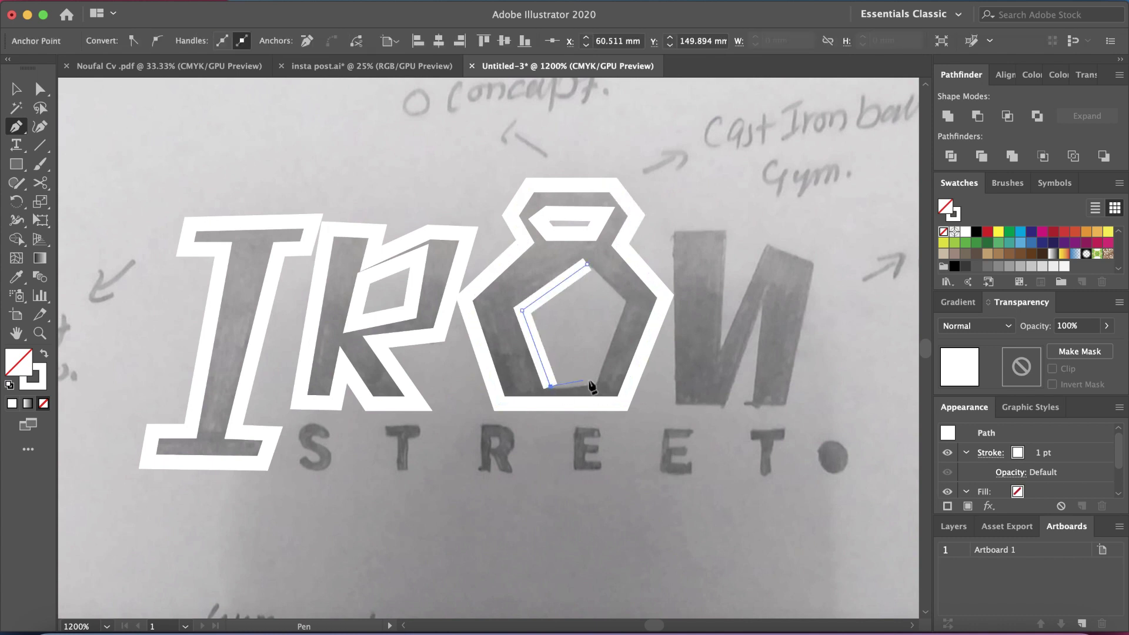
pyautogui.click(596, 383)
pyautogui.click(627, 301)
pyautogui.click(587, 265)
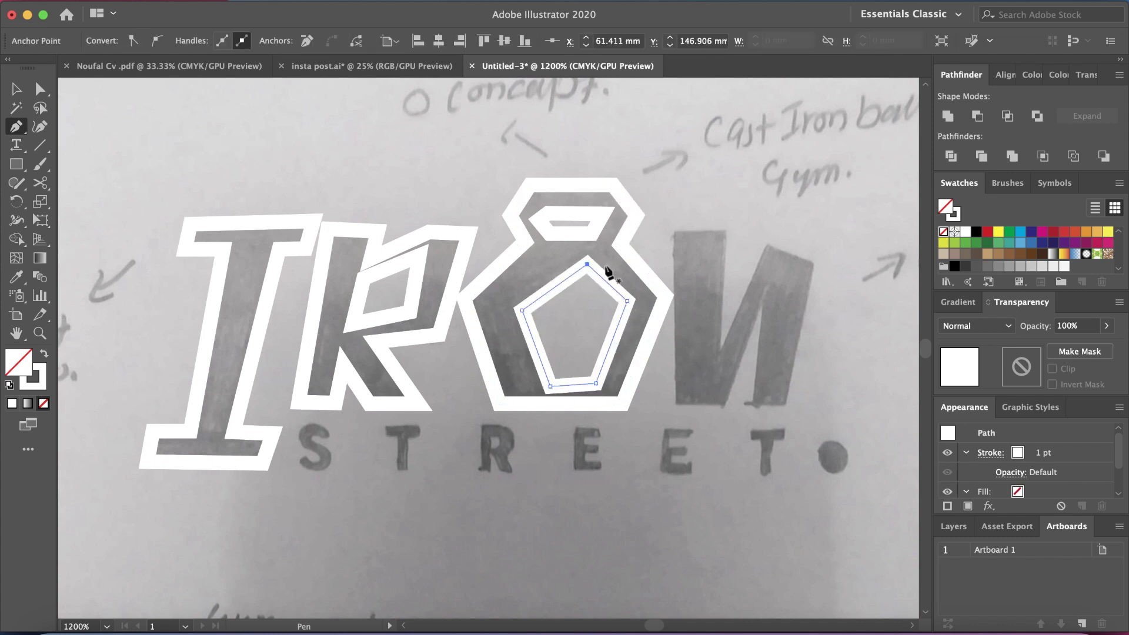
# Trace the N's stems and diagonal as a closed outline
pyautogui.click(673, 231)
pyautogui.click(725, 230)
pyautogui.click(721, 348)
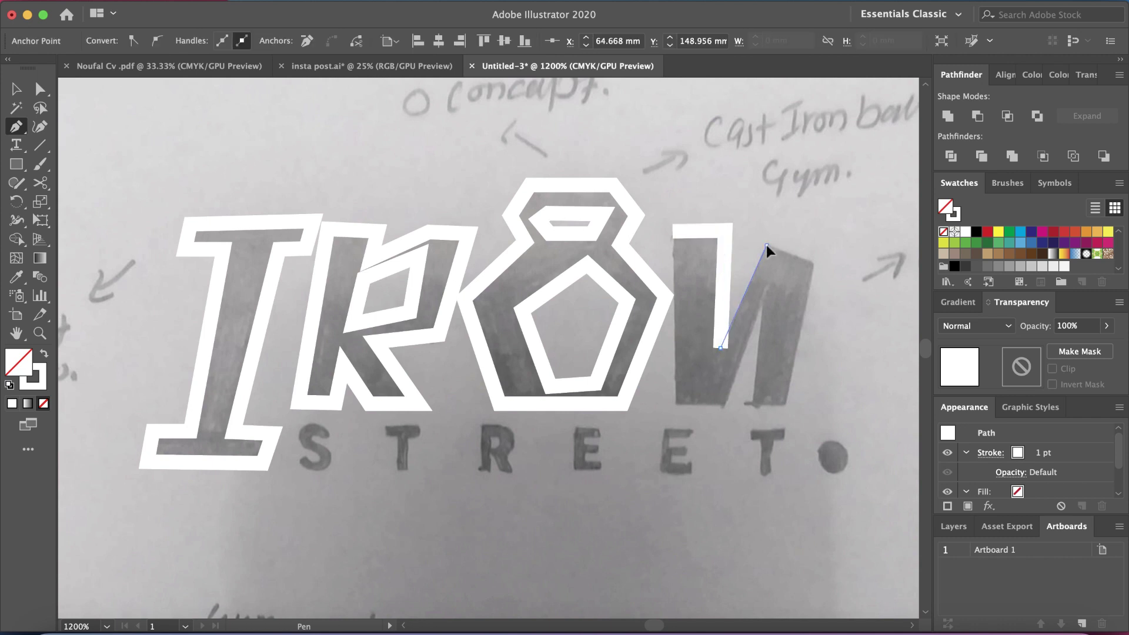
pyautogui.click(767, 245)
pyautogui.click(814, 262)
pyautogui.click(788, 406)
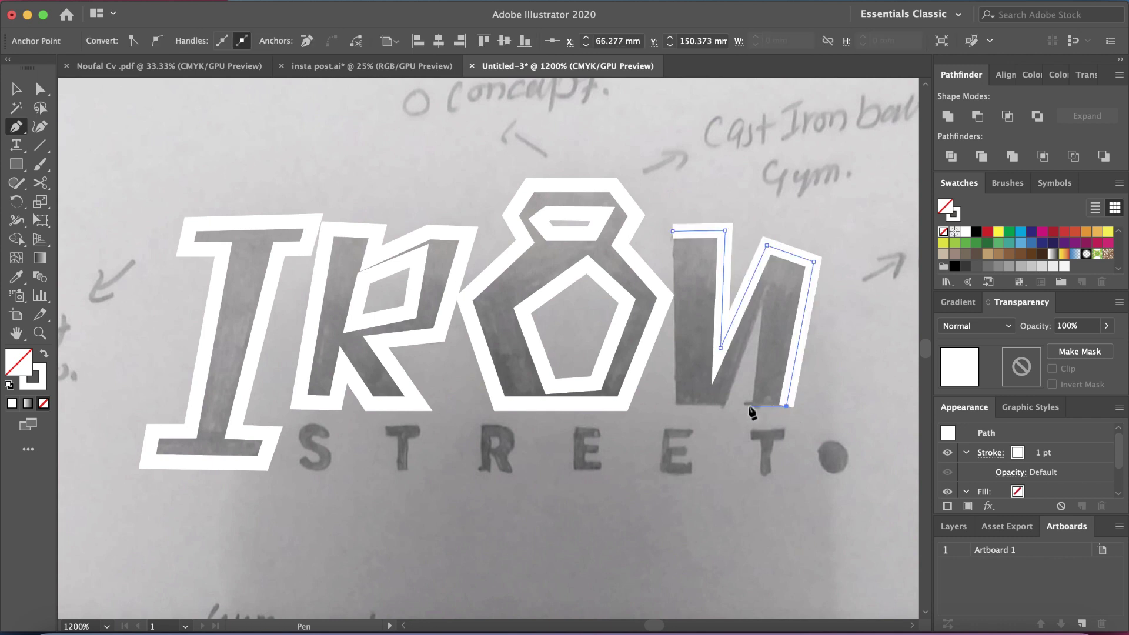
pyautogui.click(759, 311)
pyautogui.click(723, 406)
pyautogui.click(675, 407)
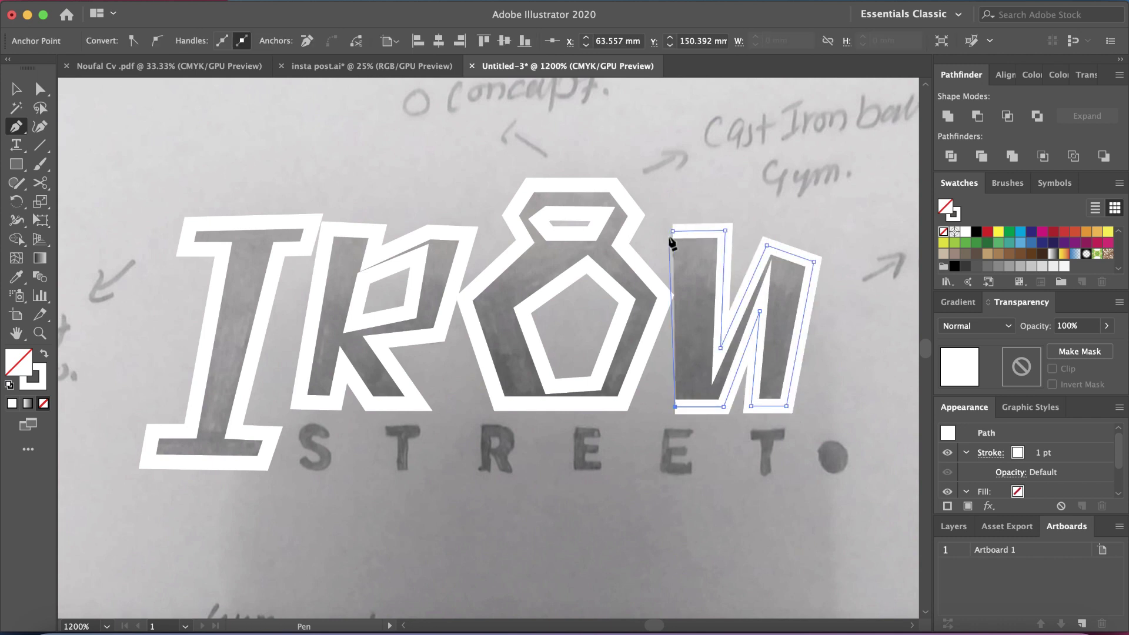
pyautogui.click(673, 231)
pyautogui.press('v')
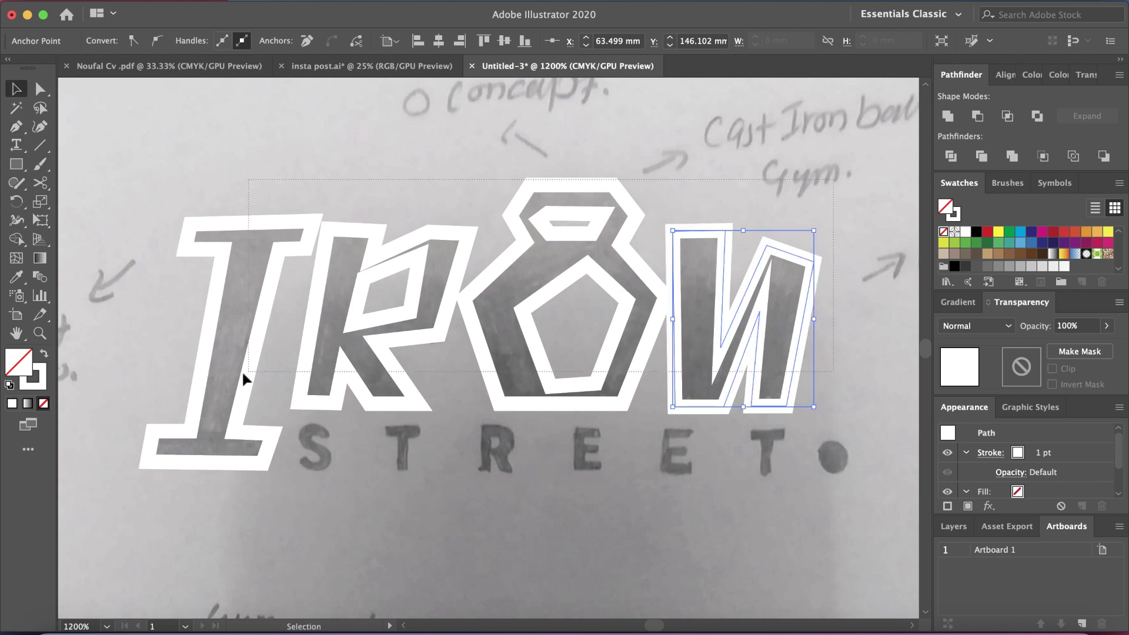
pyautogui.hotkey('ctrl', 'a')
# Swap fill and stroke, apply Pathfinder Exclude, and fill the IRON letters black
pyautogui.click(44, 354)
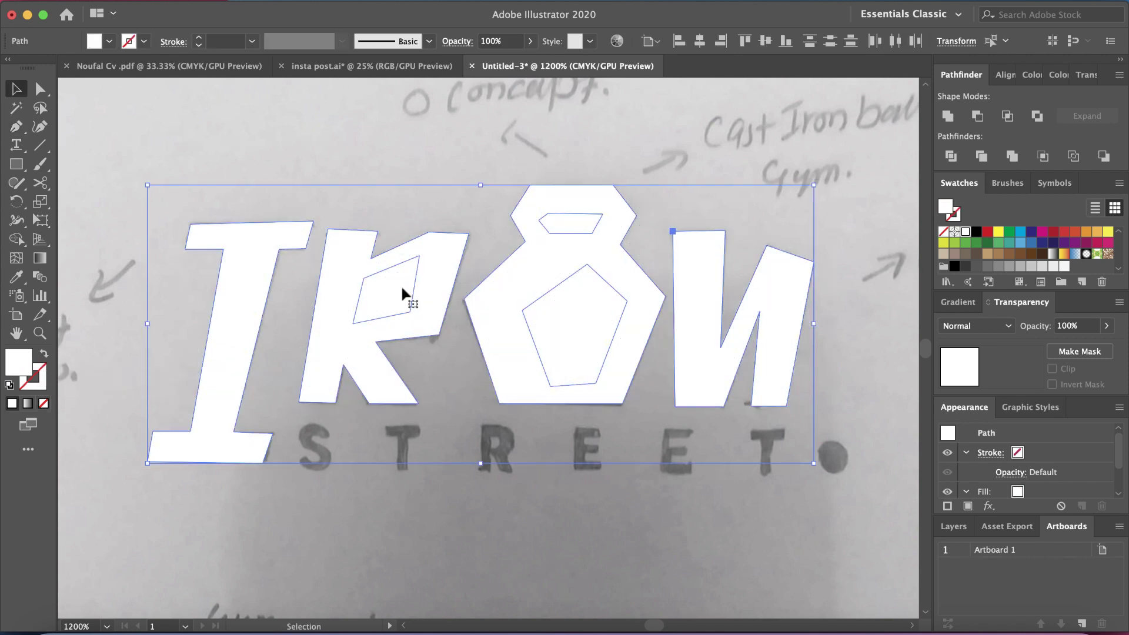
pyautogui.click(1037, 117)
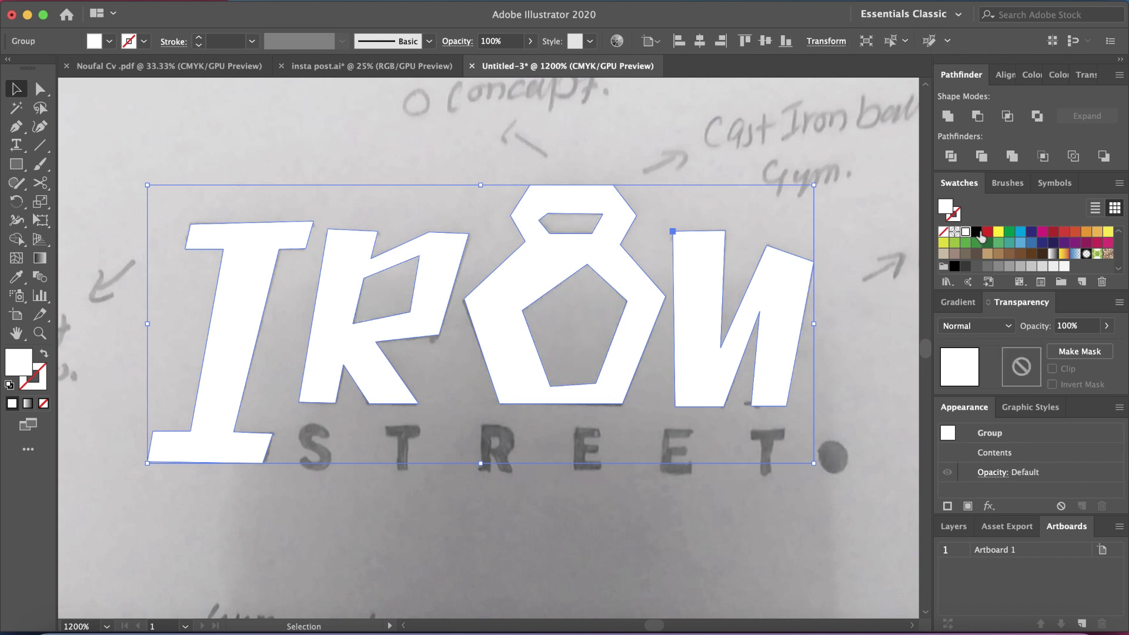
pyautogui.click(980, 235)
pyautogui.click(671, 476)
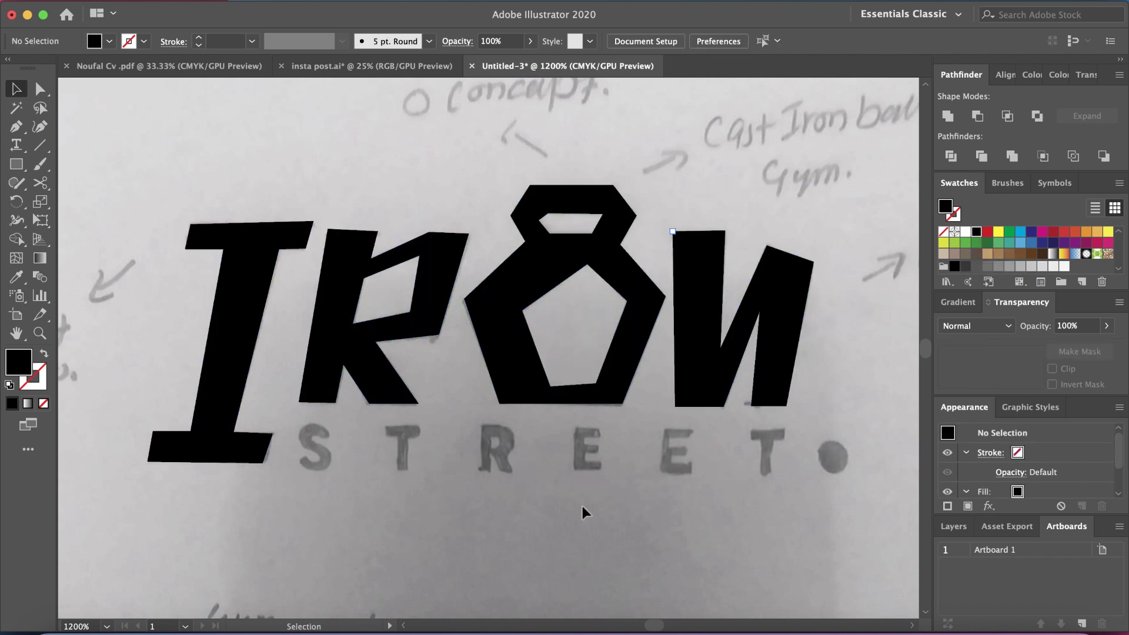
# Add a text object reading STREET and move it over the sketched STREET letters
pyautogui.press('t')
pyautogui.click(402, 529)
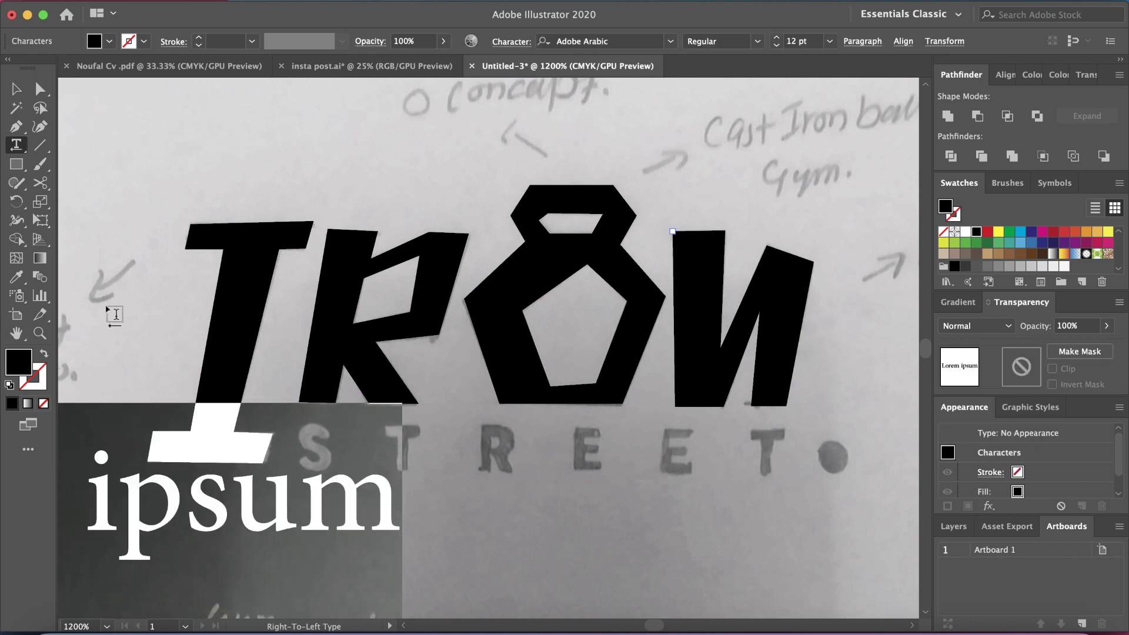
pyautogui.press('Escape')
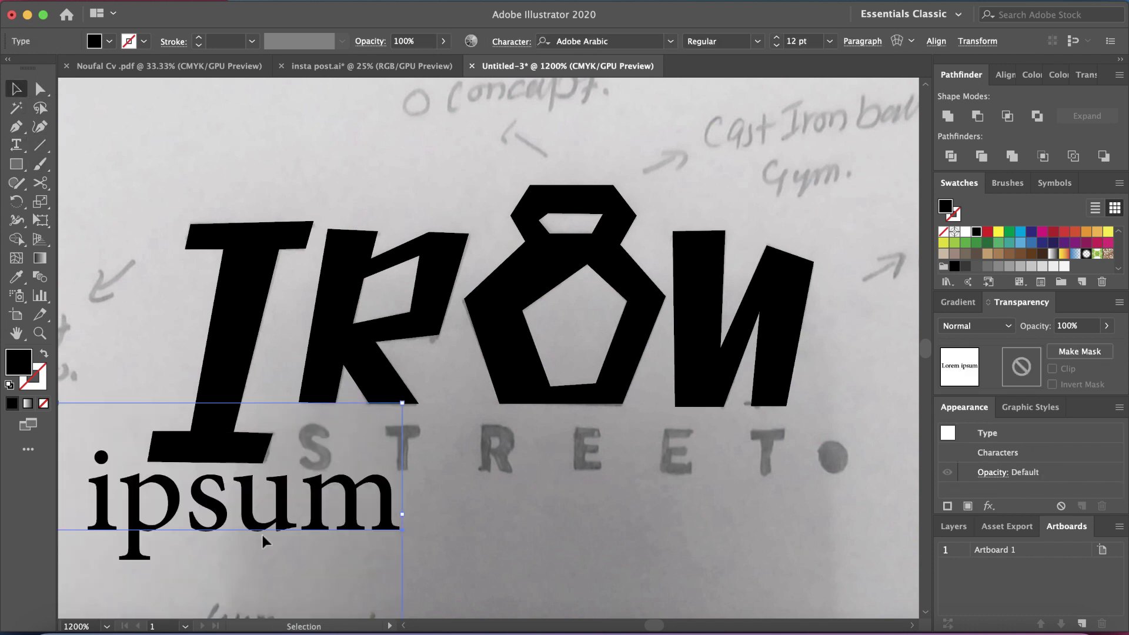
pyautogui.moveTo(263, 540)
pyautogui.mouseDown()
pyautogui.moveTo(552, 447)
pyautogui.moveTo(470, 532)
pyautogui.mouseUp()
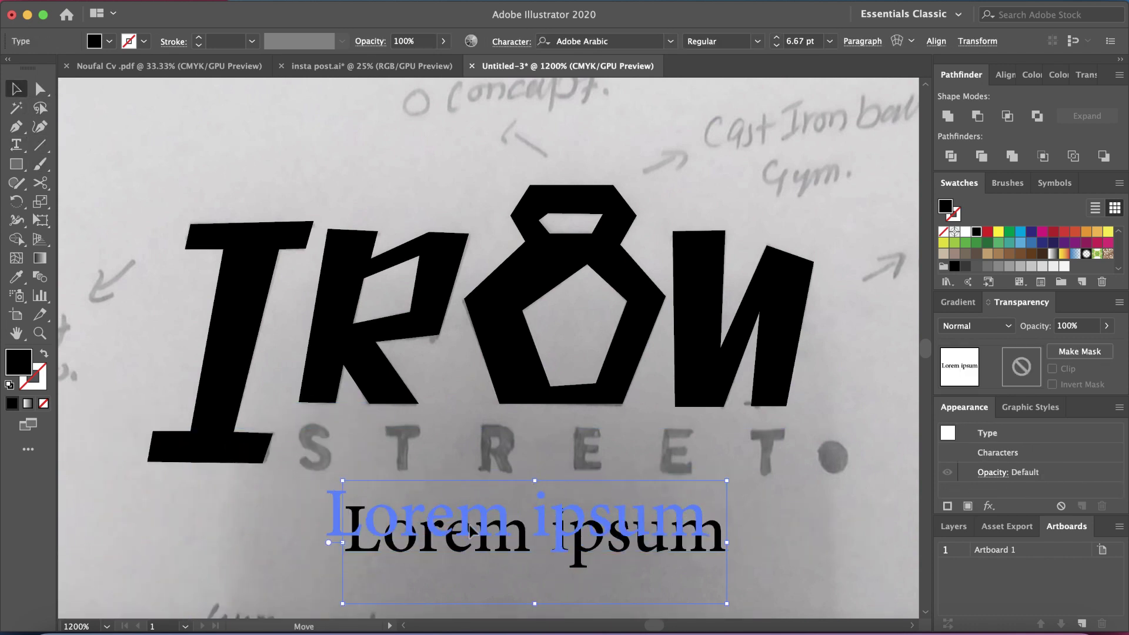
pyautogui.doubleClick(465, 529)
pyautogui.write('STRE')
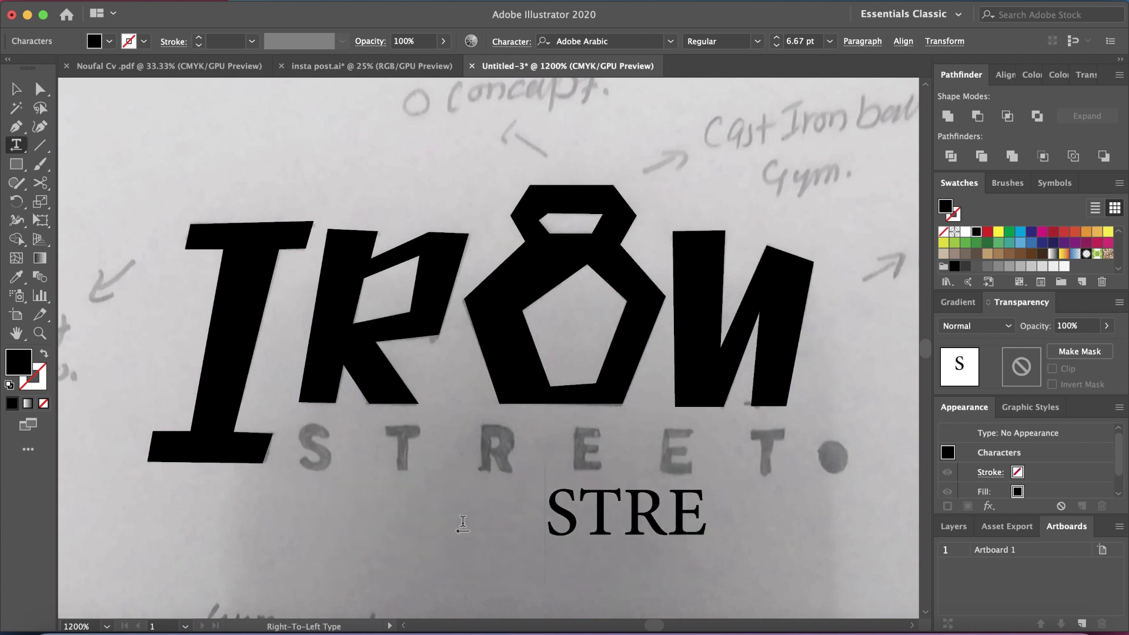
pyautogui.write('ET')
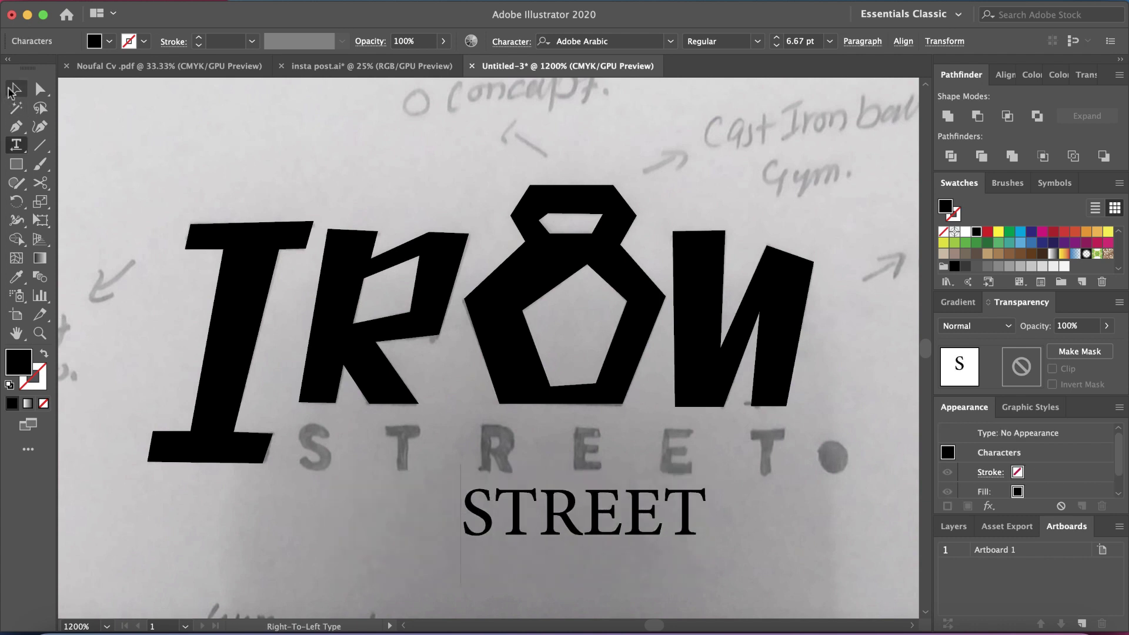
pyautogui.click(13, 90)
pyautogui.moveTo(530, 521); pyautogui.dragTo(357, 458)
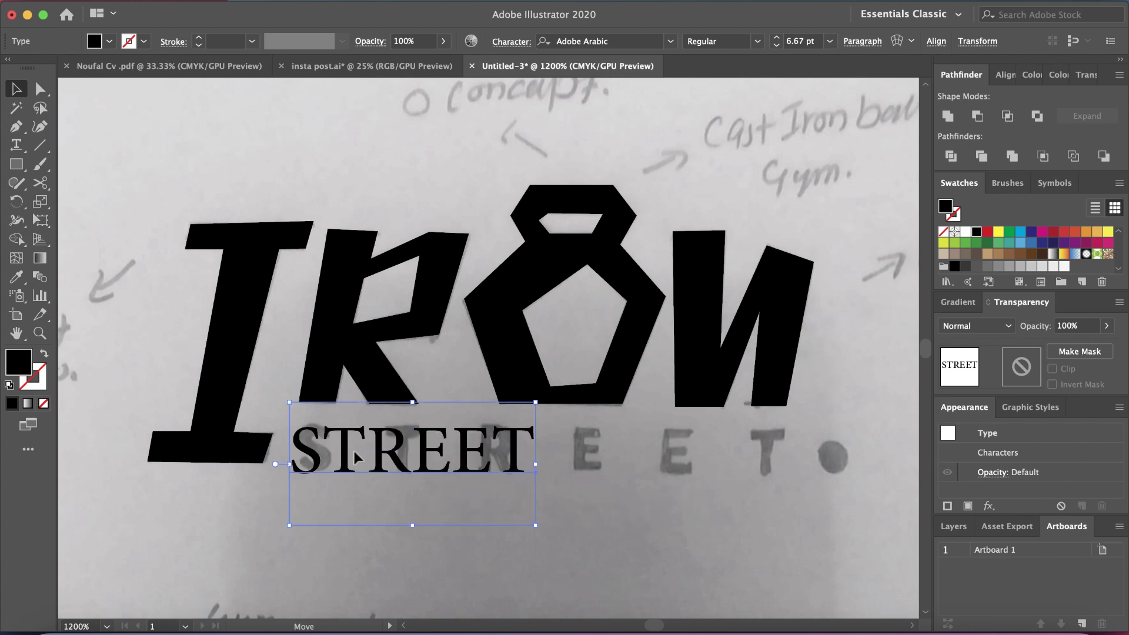
# Set STREET's font to Open Sans Bold and enlarge it under IRON
pyautogui.click(593, 36)
pyautogui.write('OPERN')
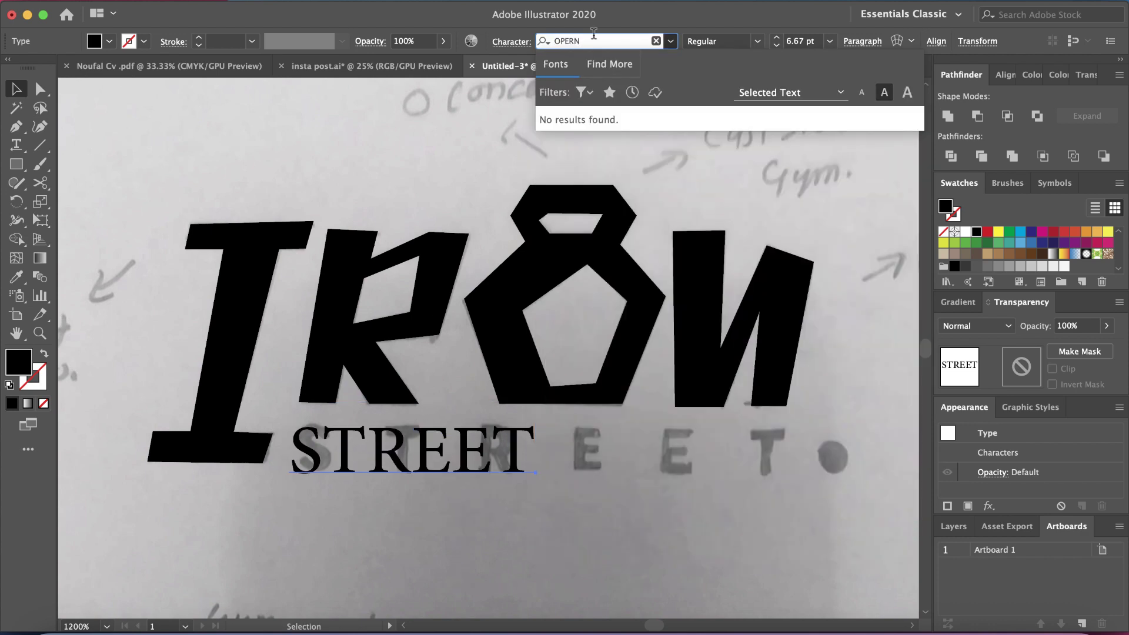
pyautogui.press('BackSpace')
pyautogui.press('BackSpace')
pyautogui.click(752, 321)
pyautogui.moveTo(535, 471)
pyautogui.mouseDown()
pyautogui.moveTo(607, 497)
pyautogui.moveTo(462, 510)
pyautogui.moveTo(410, 468)
pyautogui.moveTo(709, 468)
pyautogui.mouseUp()
# Widen STREET's tracking and stretch it to line up with the sketch
pyautogui.hotkey('alt', 'Right')
pyautogui.hotkey('alt', 'Right')
pyautogui.hotkey('alt', 'Right')
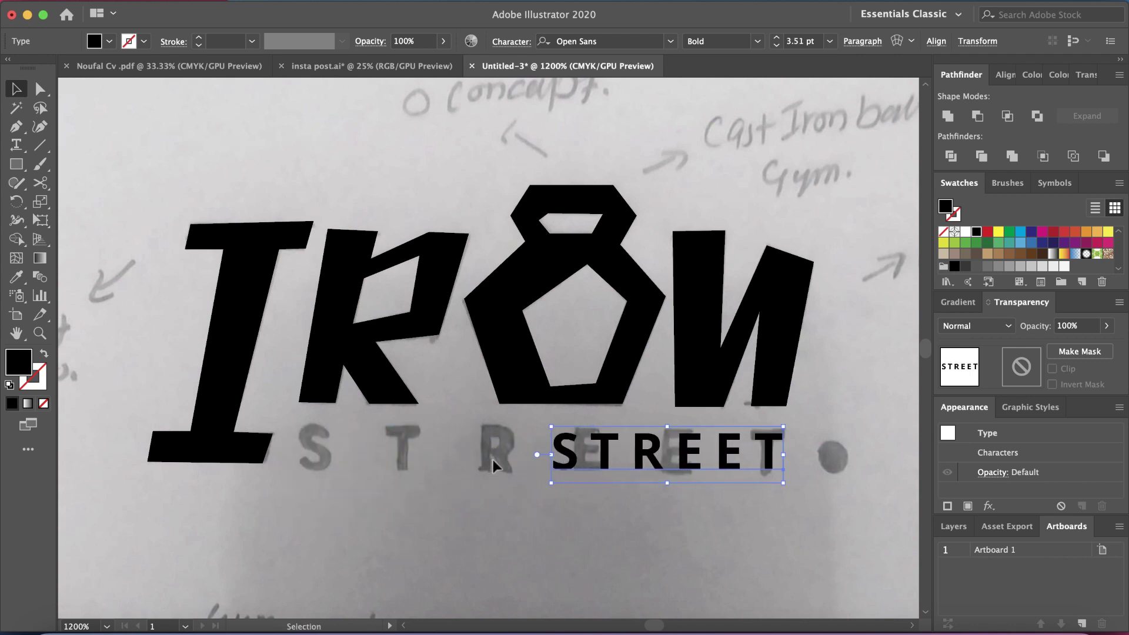
pyautogui.hotkey('alt', 'Right')
pyautogui.hotkey('alt', 'Right')
pyautogui.hotkey('alt', 'Right')
pyautogui.hotkey('alt', 'Right')
pyautogui.hotkey('alt', 'Right')
pyautogui.hotkey('alt', 'Right')
pyautogui.hotkey('alt', 'Right')
pyautogui.hotkey('alt', 'Right')
pyautogui.hotkey('alt', 'Right')
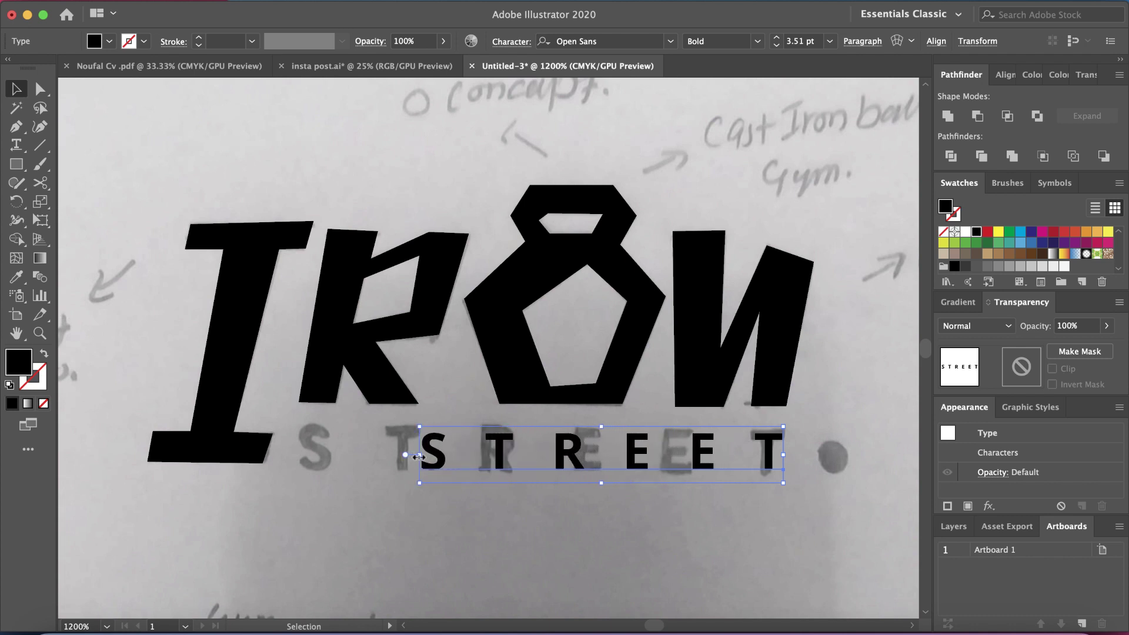
pyautogui.moveTo(441, 462); pyautogui.dragTo(294, 458)
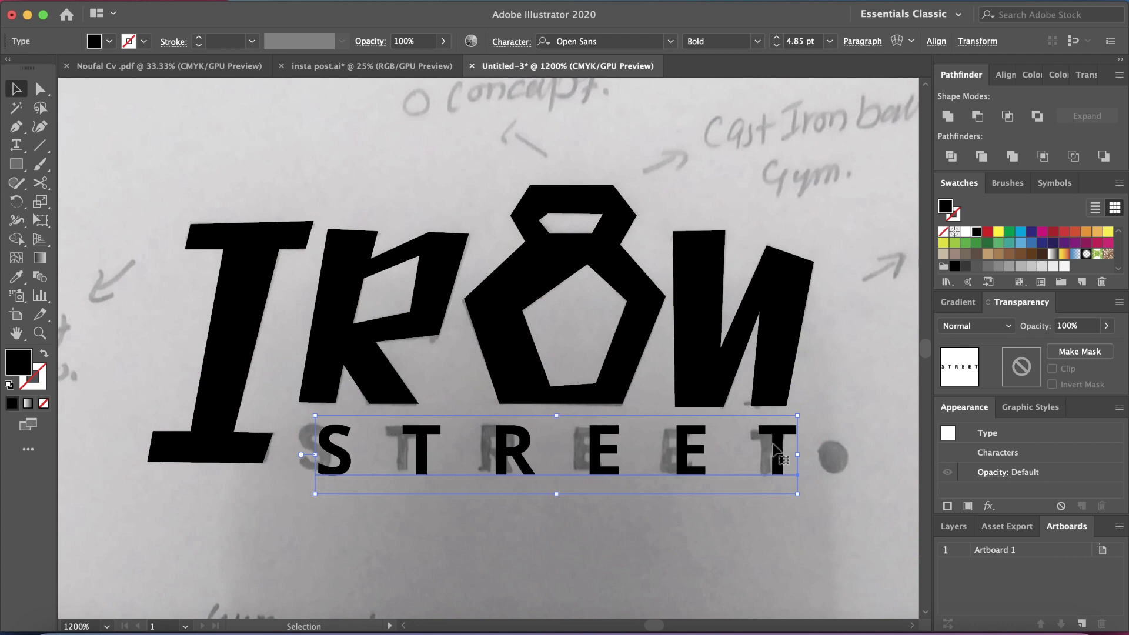
pyautogui.moveTo(671, 497); pyautogui.dragTo(415, 465)
pyautogui.moveTo(316, 452); pyautogui.dragTo(302, 456)
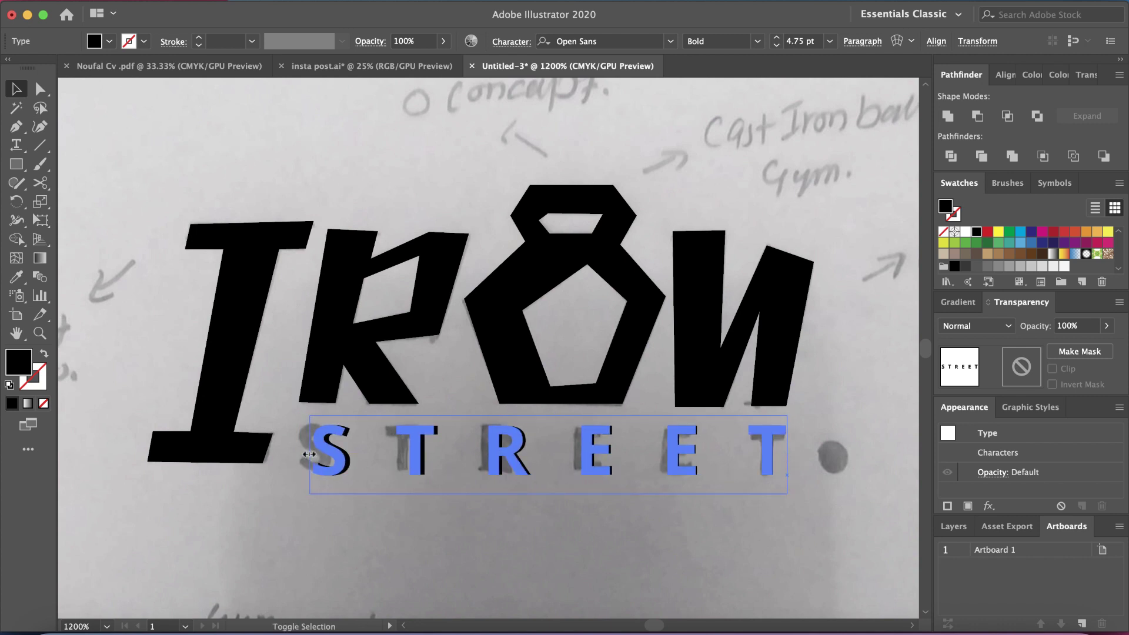
pyautogui.click(568, 571)
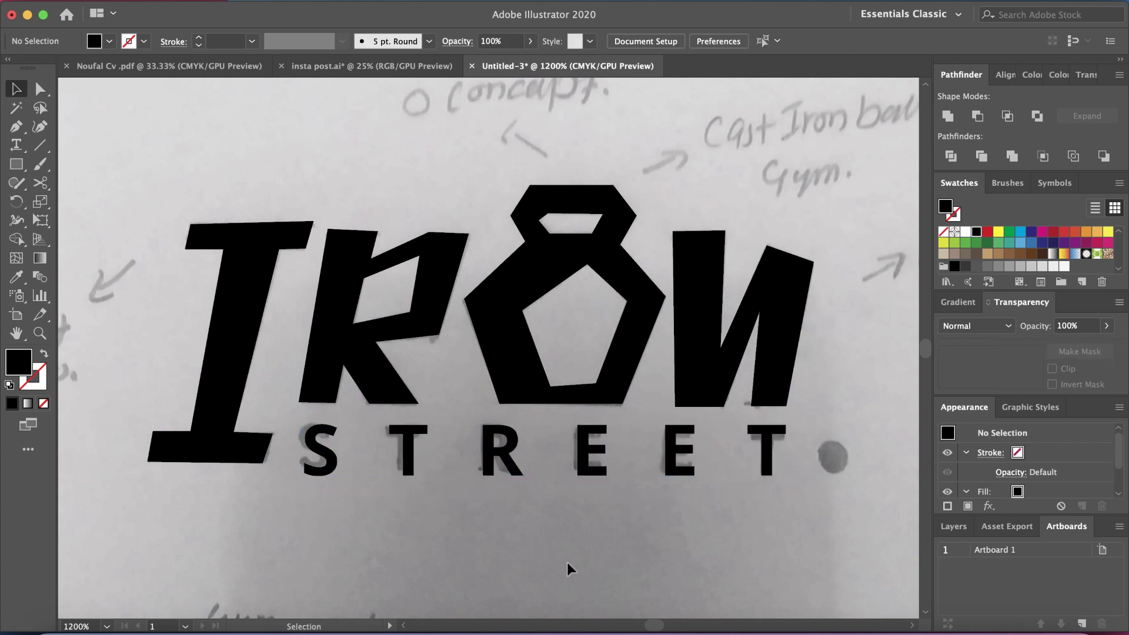
pyautogui.click(374, 373)
# Draw a small black dot after STREET over the sketched dot, then zoom out
pyautogui.click(441, 162)
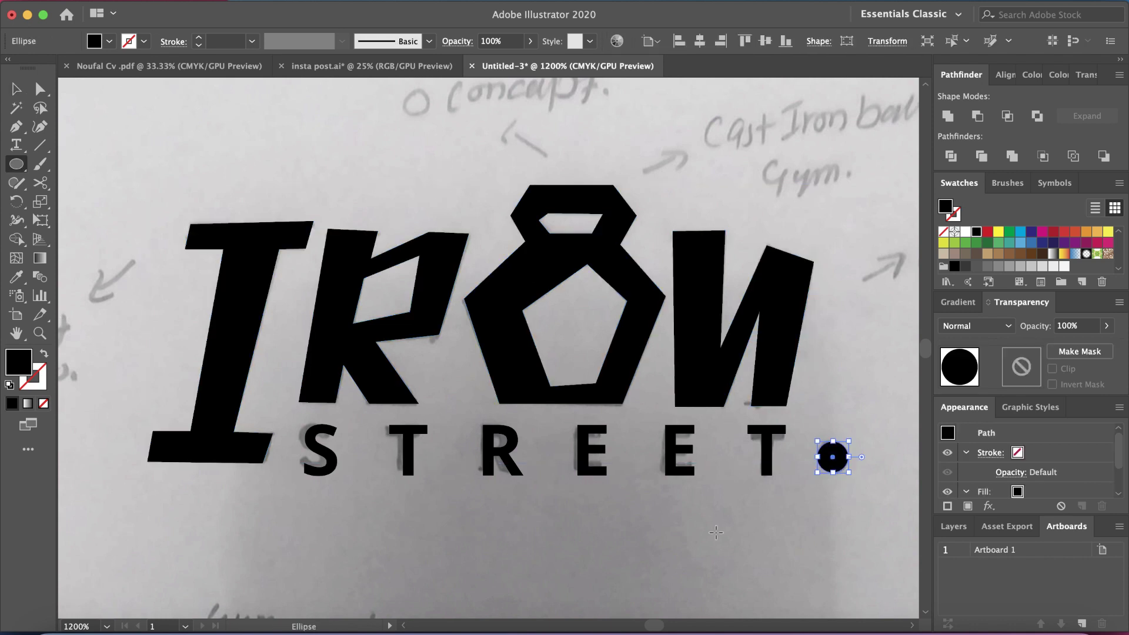
pyautogui.press('v')
pyautogui.click(686, 541)
pyautogui.hotkey('ctrl', '-')
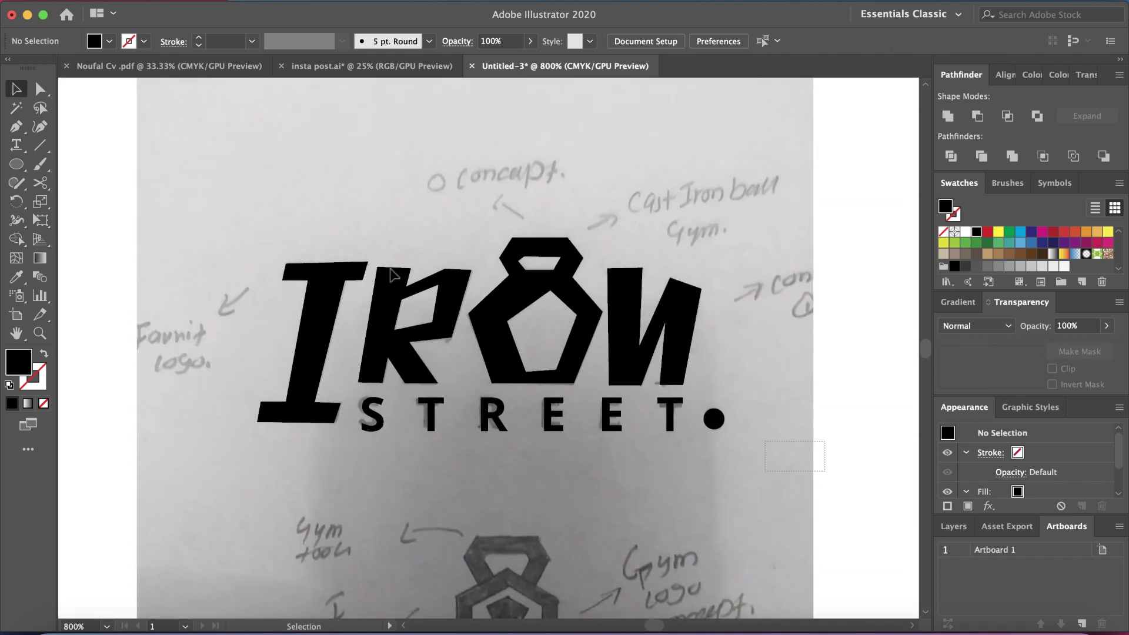
pyautogui.hotkey('ctrl', 'a')
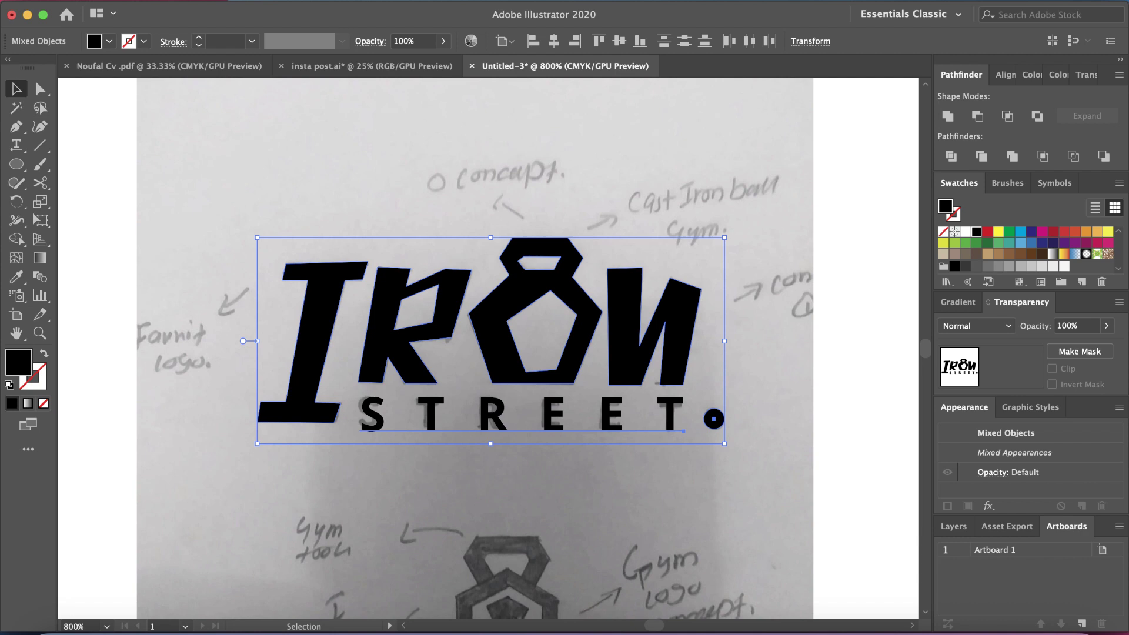
# Unlock all, delete the sketch photo, and zoom out to view the whole logo
pyautogui.click(188, 2)
pyautogui.moveTo(205, 108)
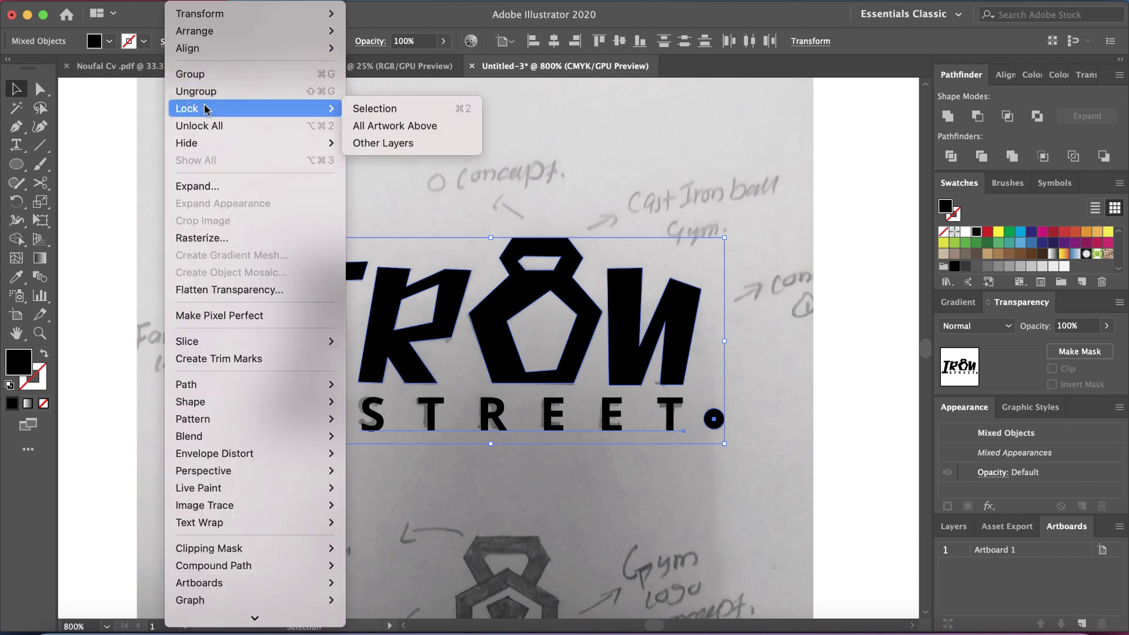
pyautogui.click(200, 125)
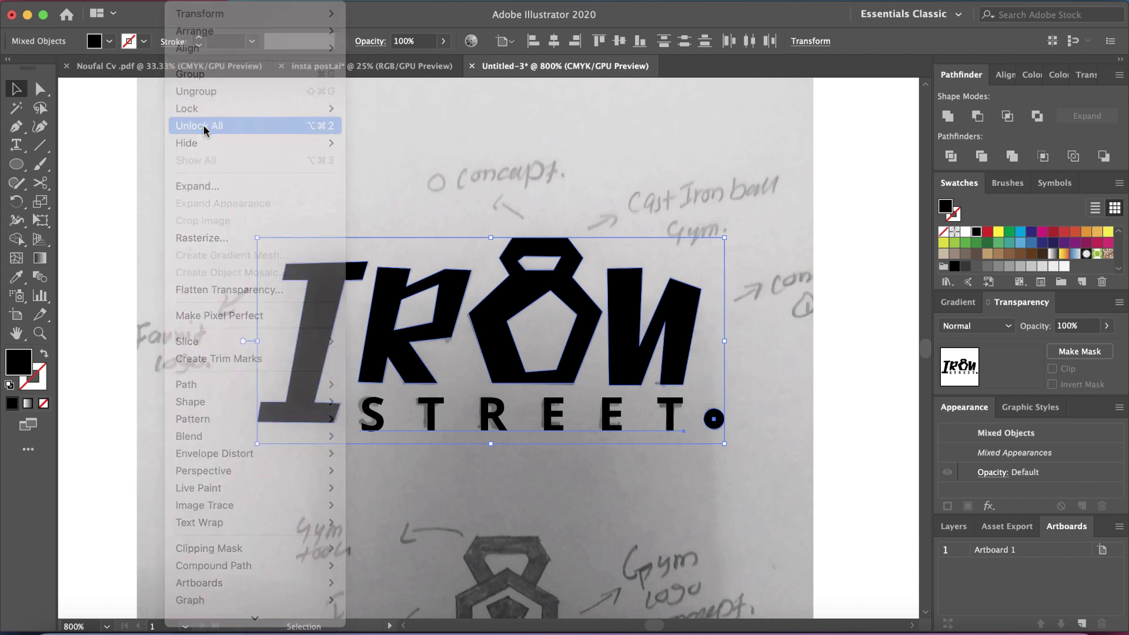
pyautogui.hotkey('ctrl', '-')
pyautogui.hotkey('ctrl', '-')
pyautogui.press('Delete')
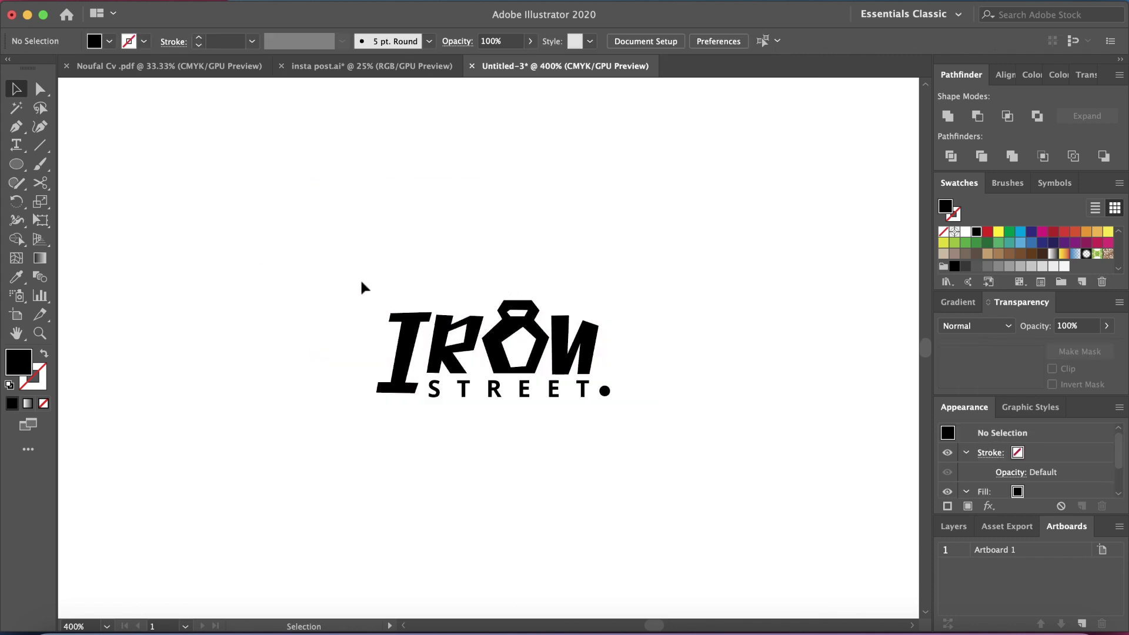
pyautogui.hotkey('ctrl', '-')
pyautogui.hotkey('ctrl', '-')
pyautogui.hotkey('ctrl', '-')
# Set the artboard height to 210 mm to make it square
pyautogui.hotkey('shift', 'o')
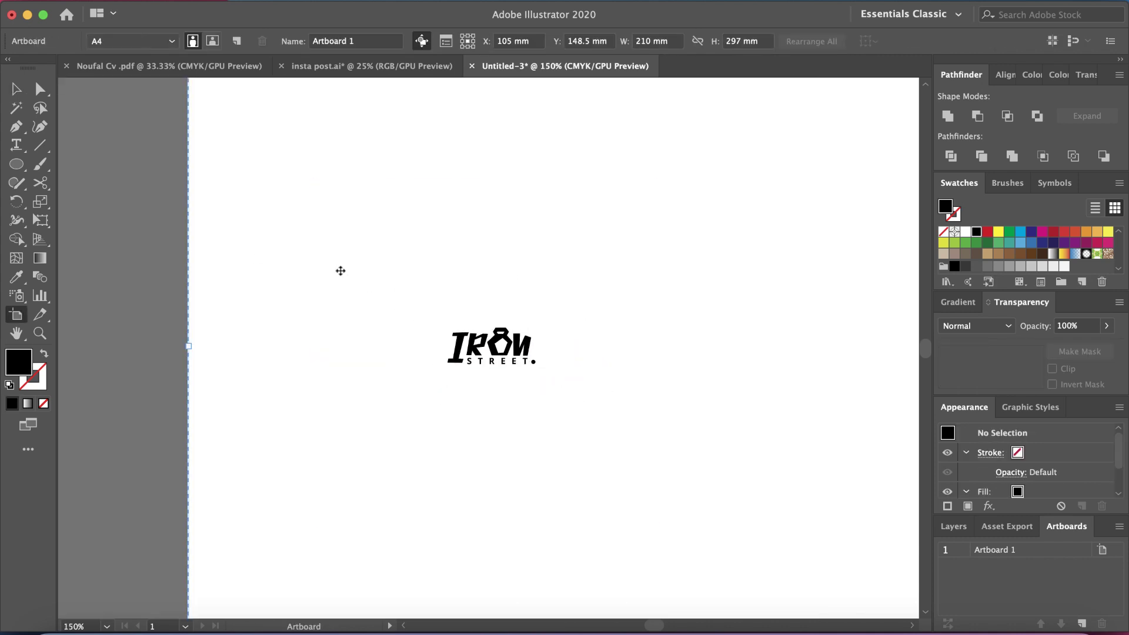
pyautogui.click(735, 41)
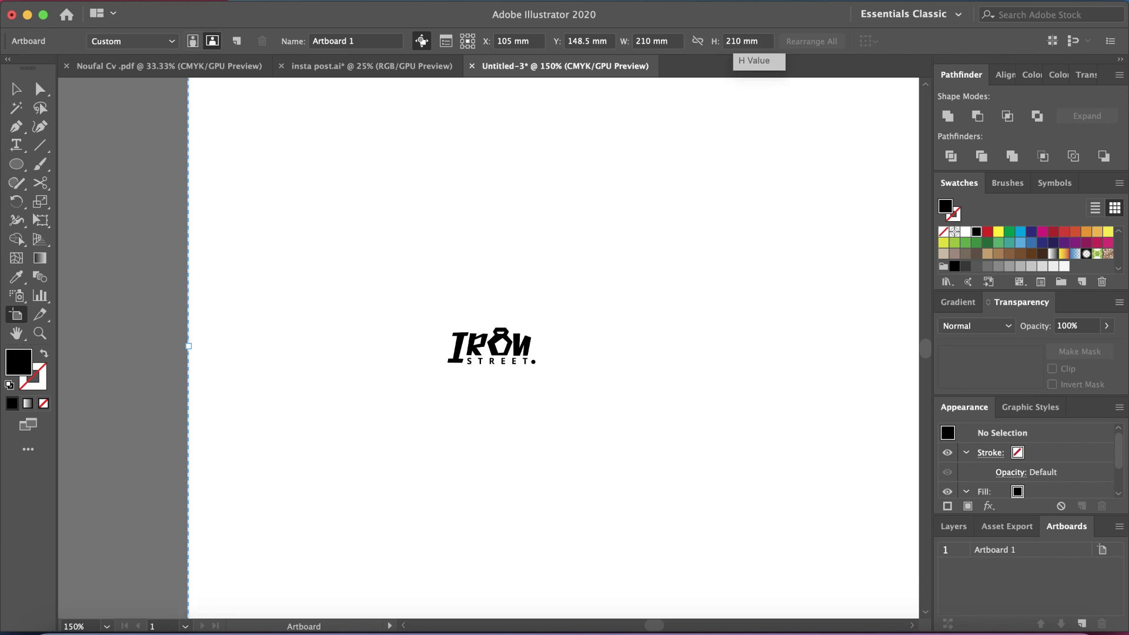
pyautogui.press('Return')
pyautogui.hotkey('ctrl', '-')
pyautogui.hotkey('ctrl', '-')
pyautogui.hotkey('ctrl', '-')
pyautogui.press('Escape')
# Enlarge the IRON STREET wordmark and dot and center them on the artboard
pyautogui.moveTo(445, 327)
pyautogui.mouseDown()
pyautogui.moveTo(513, 359)
pyautogui.moveTo(656, 353)
pyautogui.mouseUp()
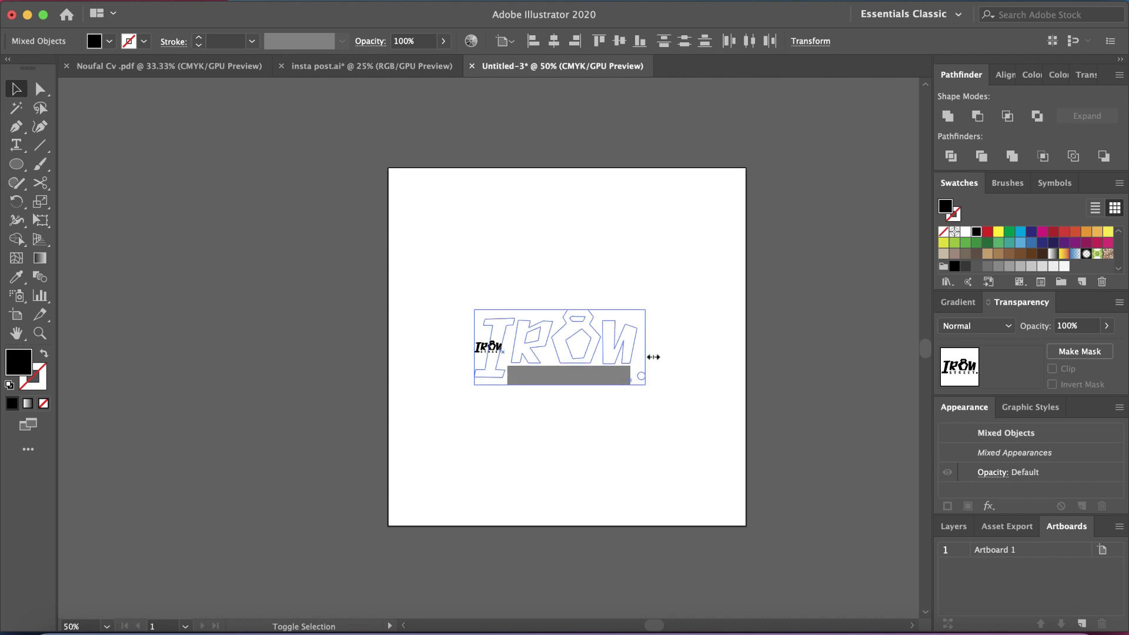
pyautogui.click(569, 279)
pyautogui.hotkey('ctrl', '+')
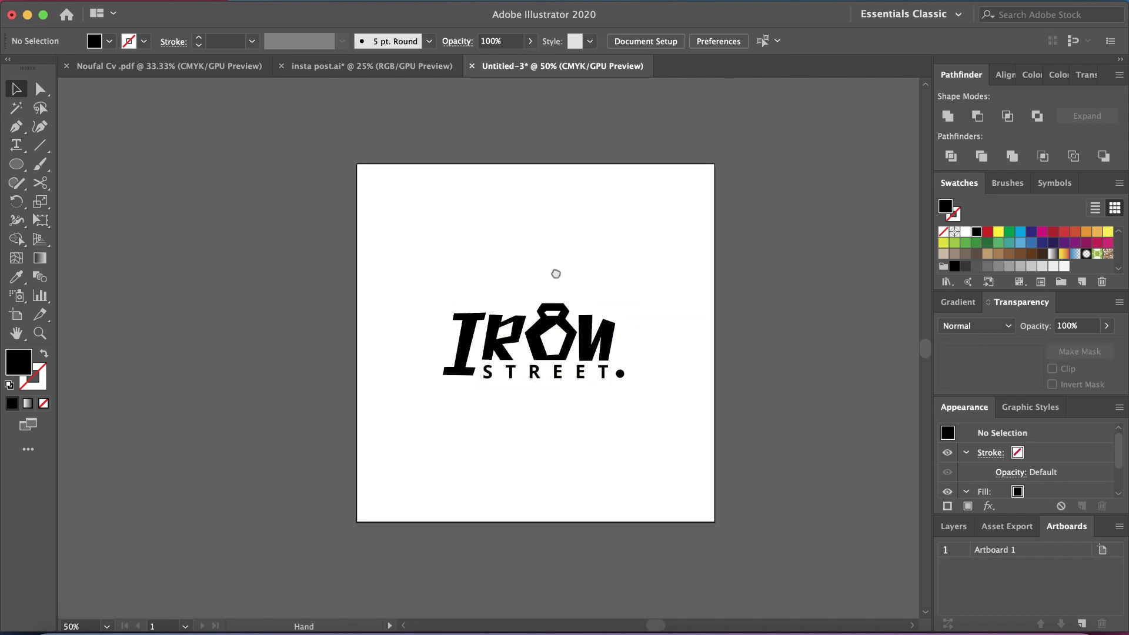
pyautogui.moveTo(545, 253); pyautogui.dragTo(490, 300)
pyautogui.hscroll(2, 491, 301)
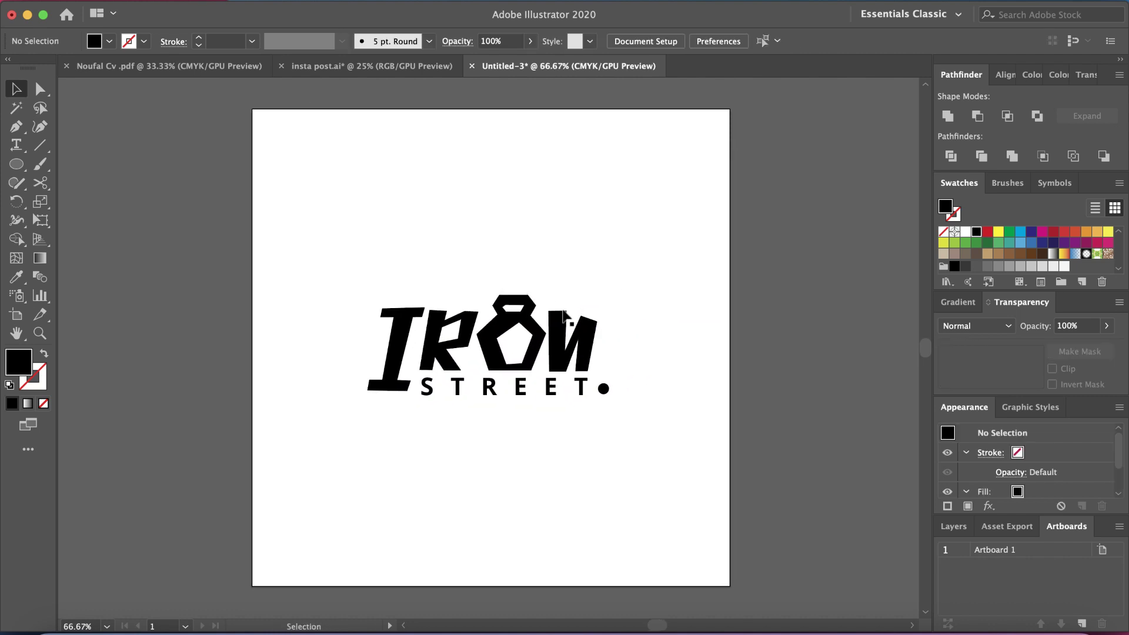
pyautogui.click(482, 331)
pyautogui.keyDown('shift'); pyautogui.click(604, 389); pyautogui.keyUp('shift')
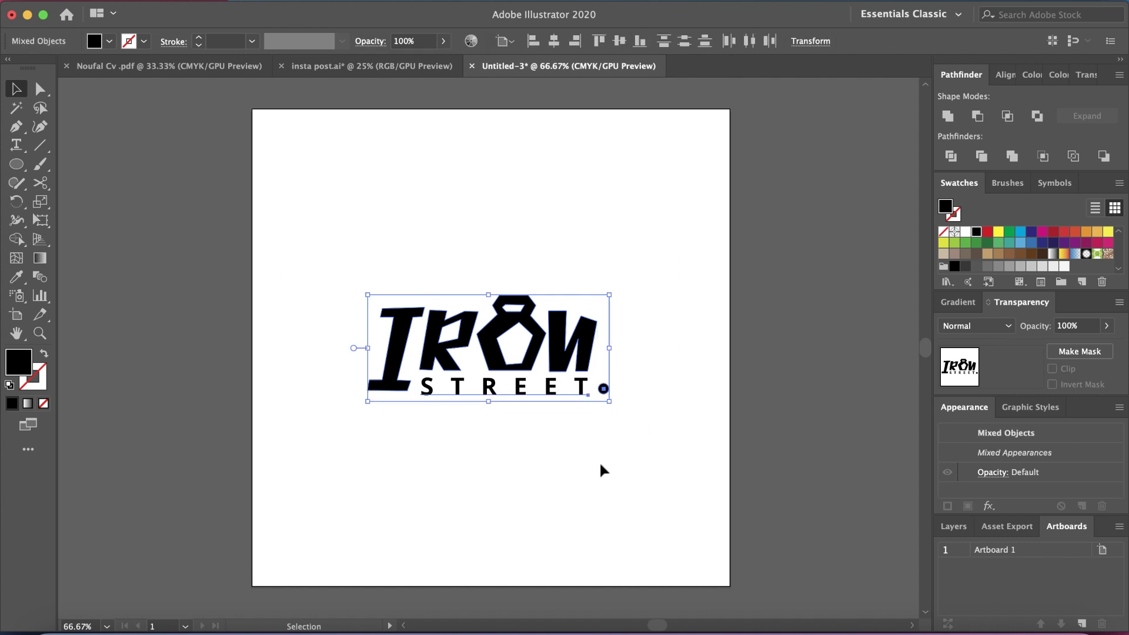
pyautogui.press('super+shift+a')
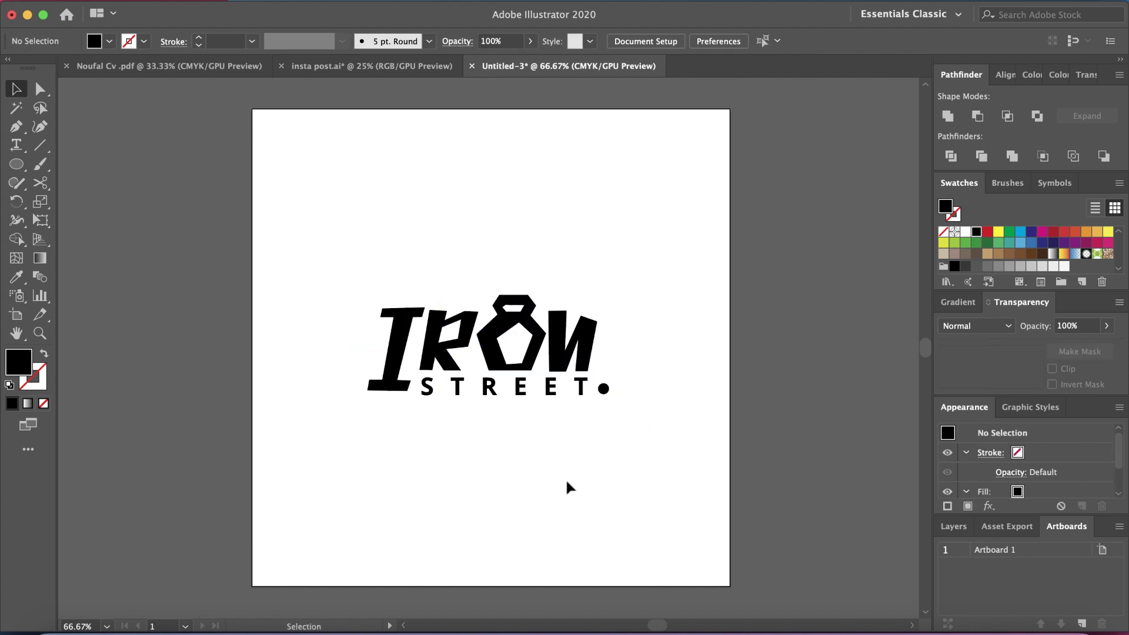